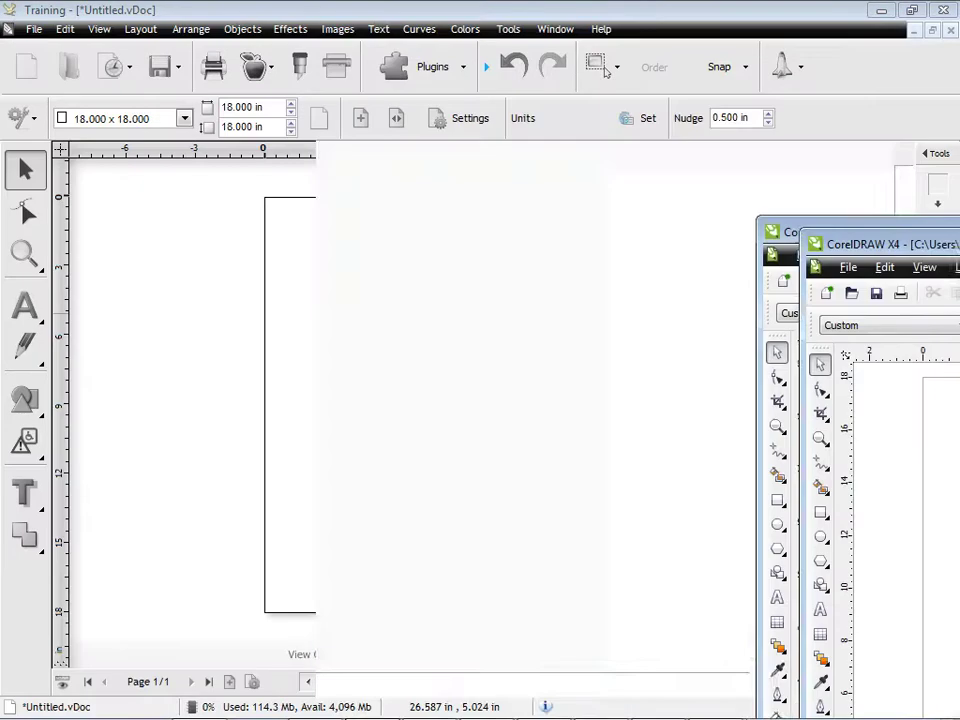
# Step: Launch DrawCut's Contour Cut Wizard, trying Manual marks but keeping Automatic (ARMS) registration
pyautogui.click(297, 12)
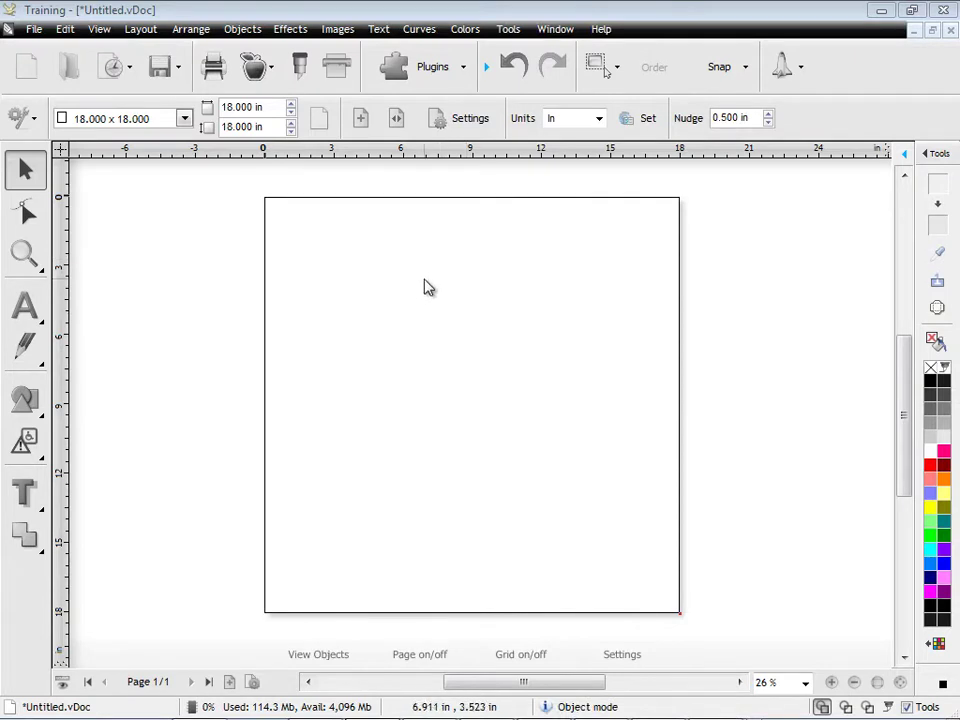
pyautogui.click(270, 68)
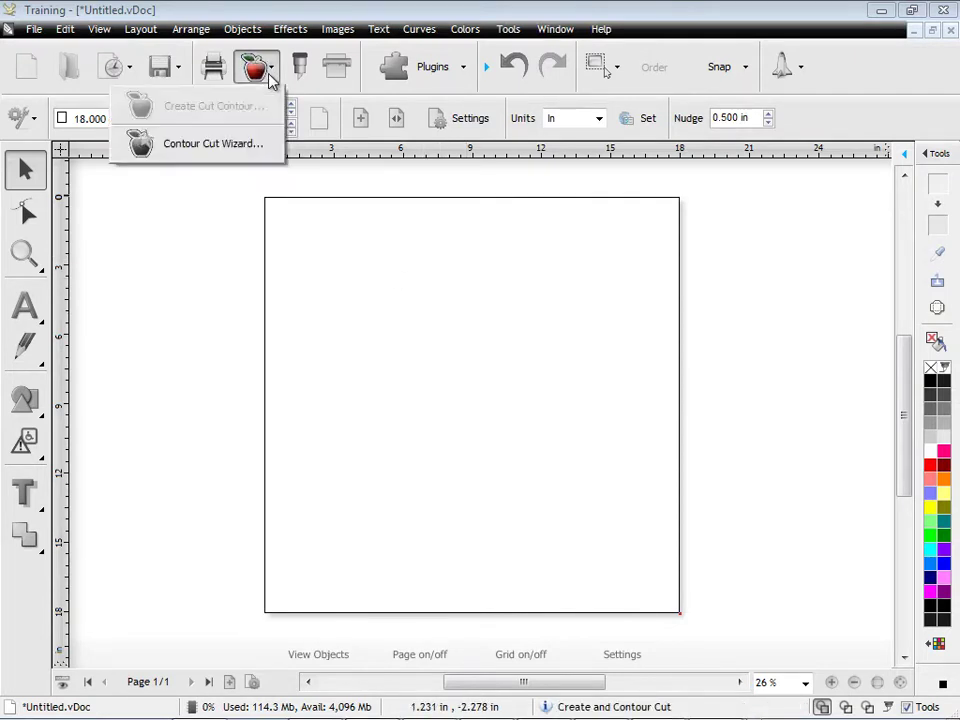
pyautogui.click(197, 150)
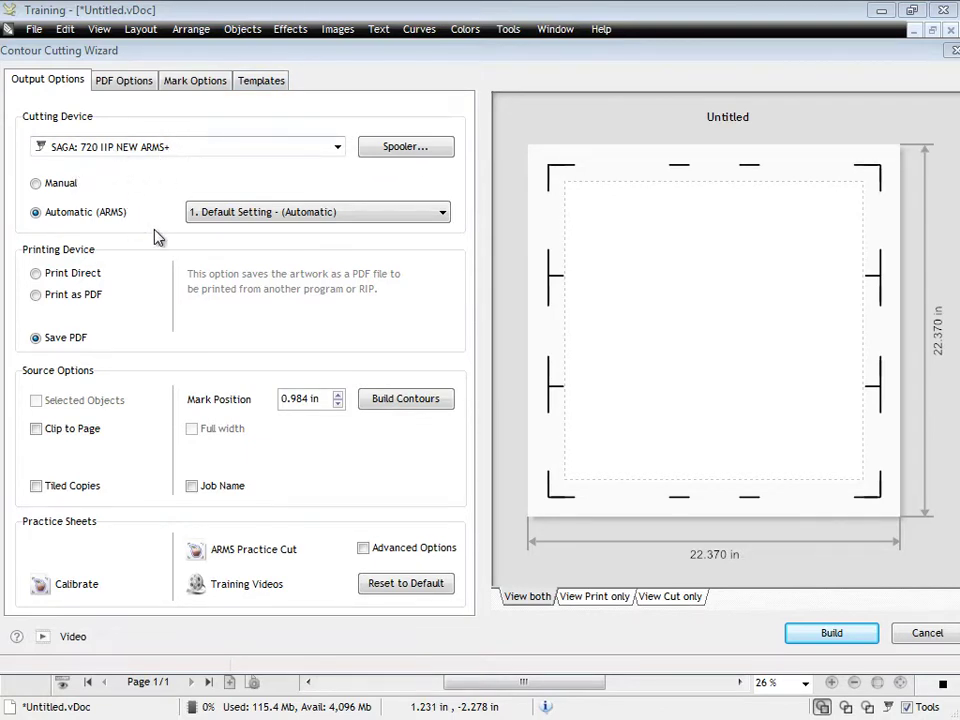
pyautogui.click(48, 183)
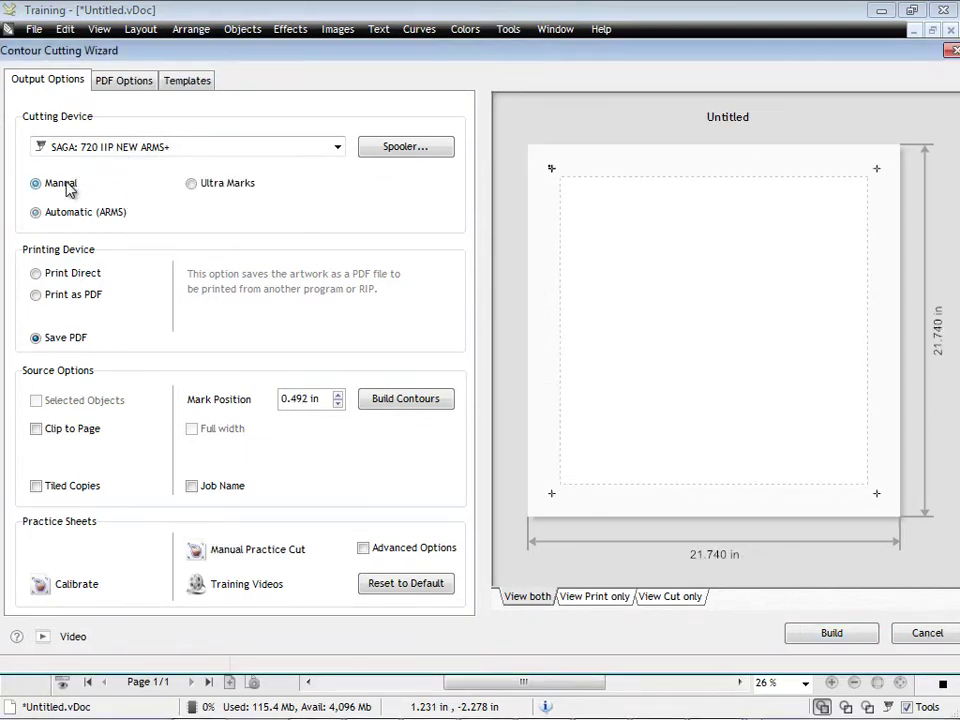
pyautogui.click(66, 212)
pyautogui.click(150, 220)
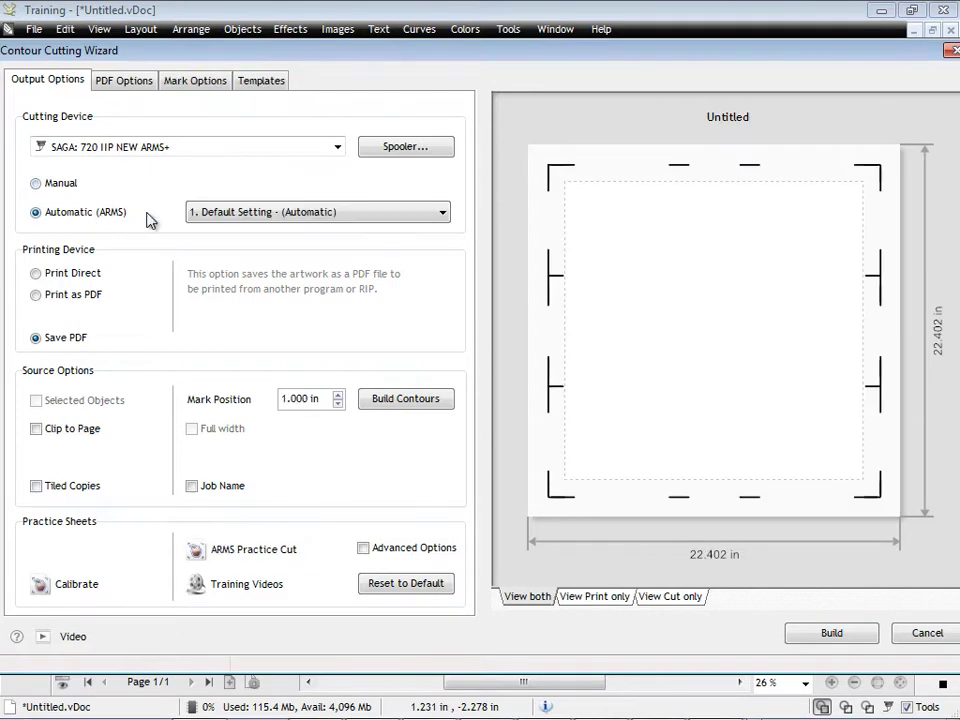
# Step: Enable the mark template and set its width and height to 15 inches
pyautogui.click(262, 84)
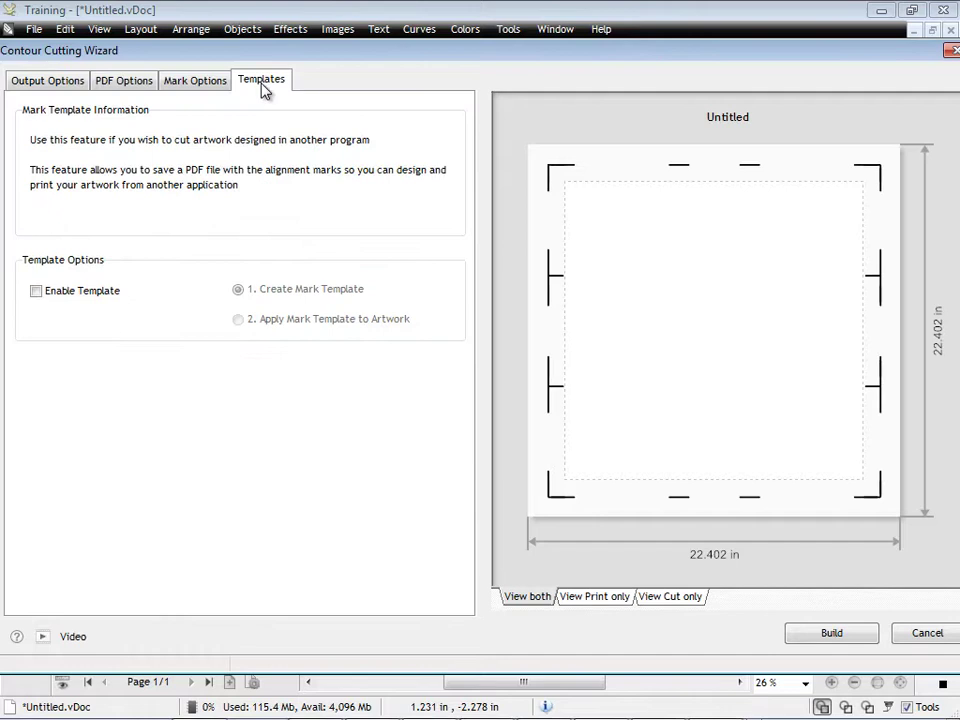
pyautogui.click(36, 291)
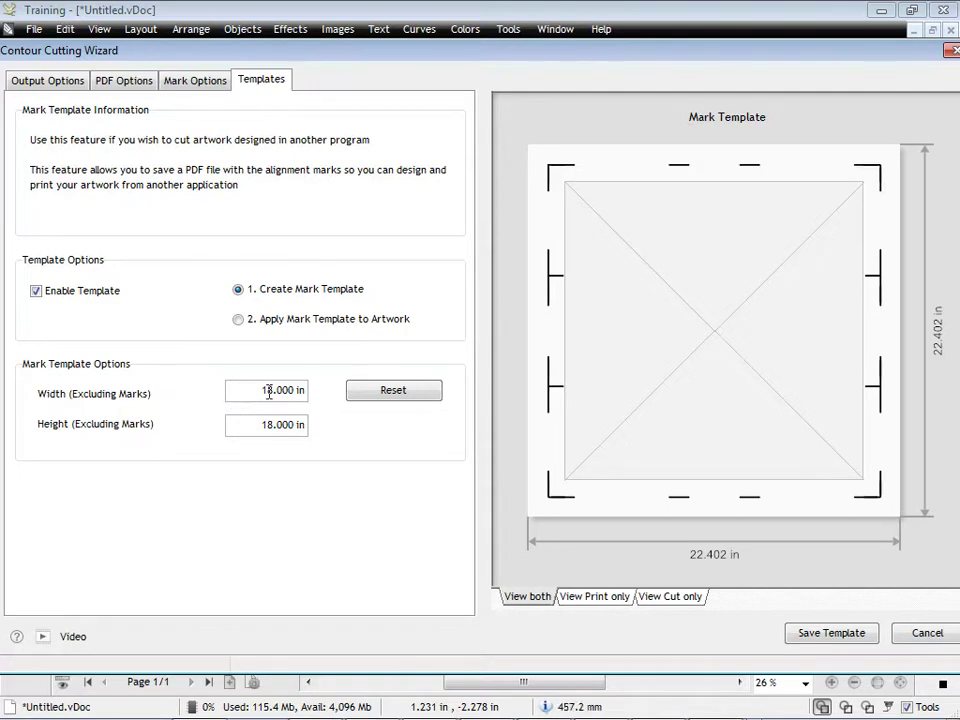
pyautogui.click(305, 389)
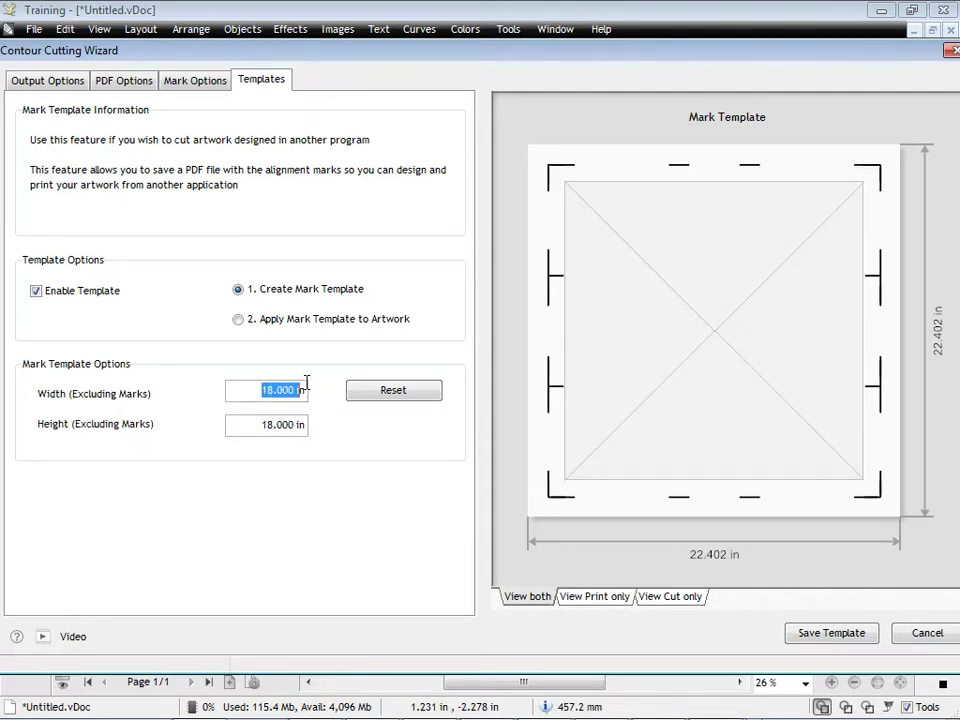
pyautogui.write('15')
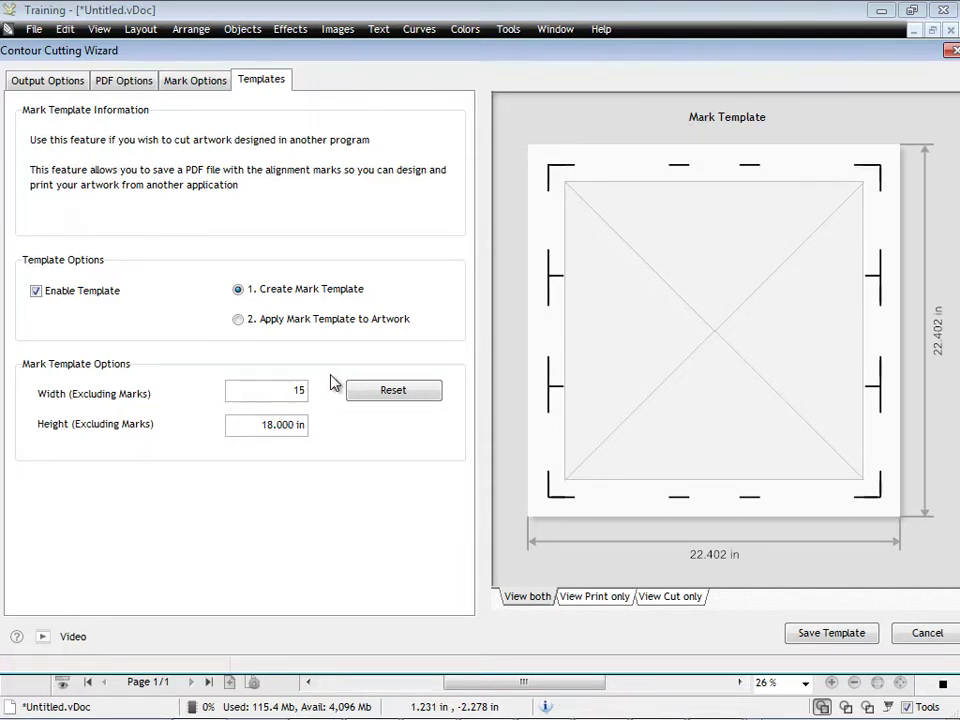
pyautogui.press('Tab')
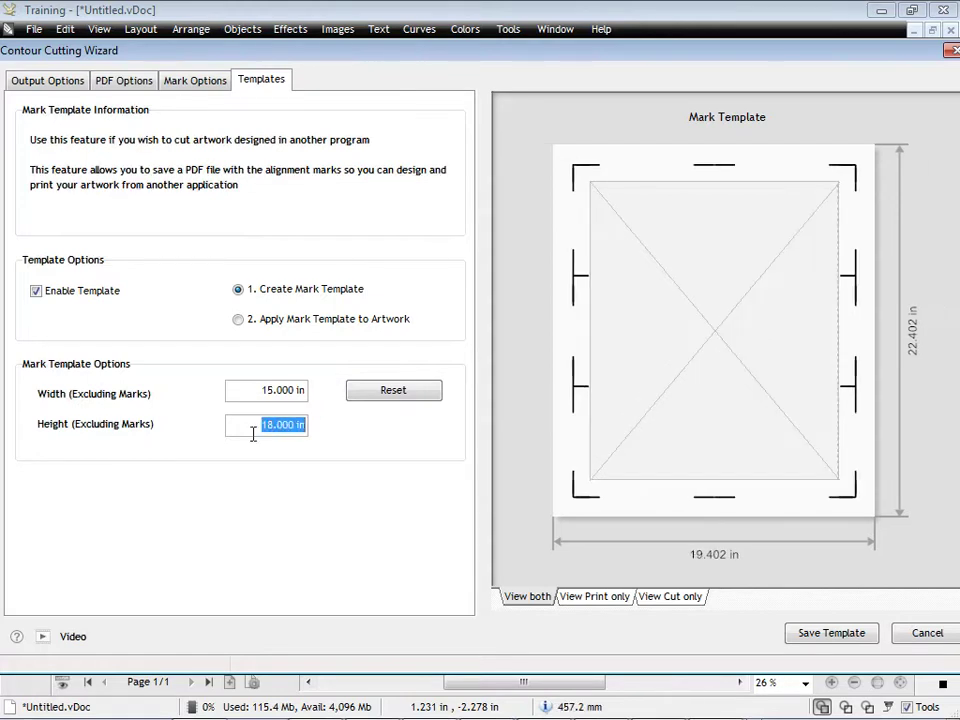
pyautogui.write('15')
pyautogui.press('Tab')
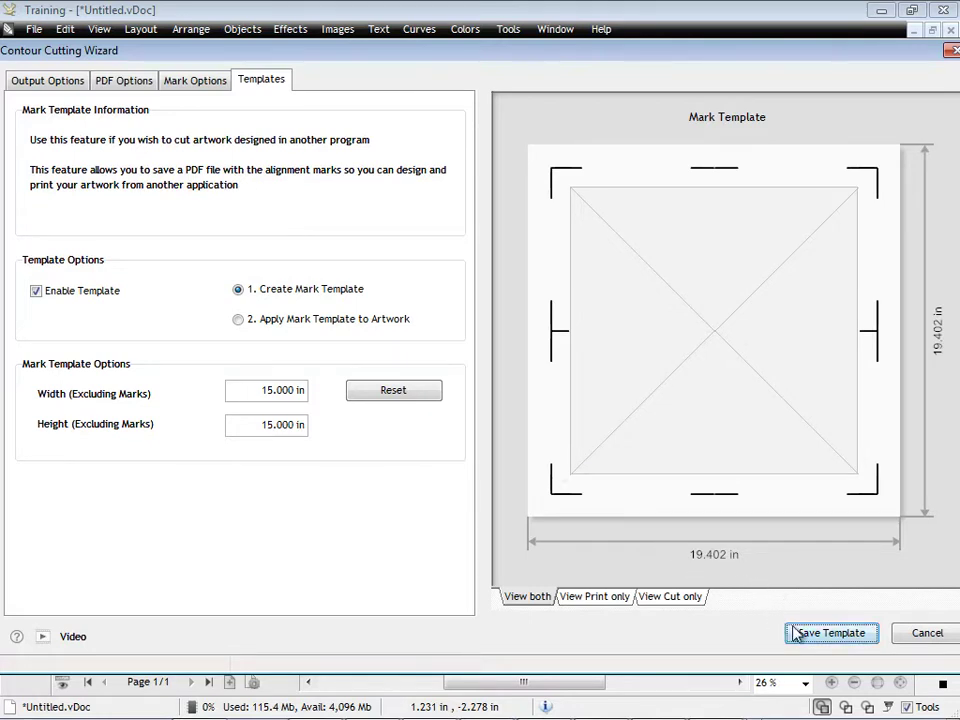
# Step: Save the mark template as a PDF named 'fruit'
pyautogui.click(822, 635)
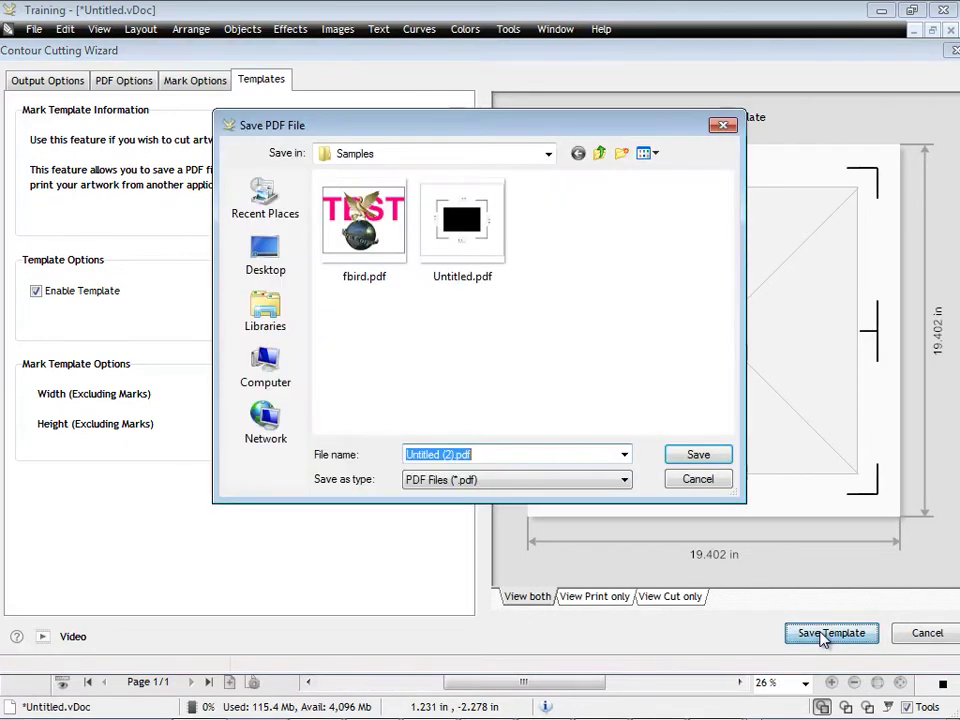
pyautogui.write('fr')
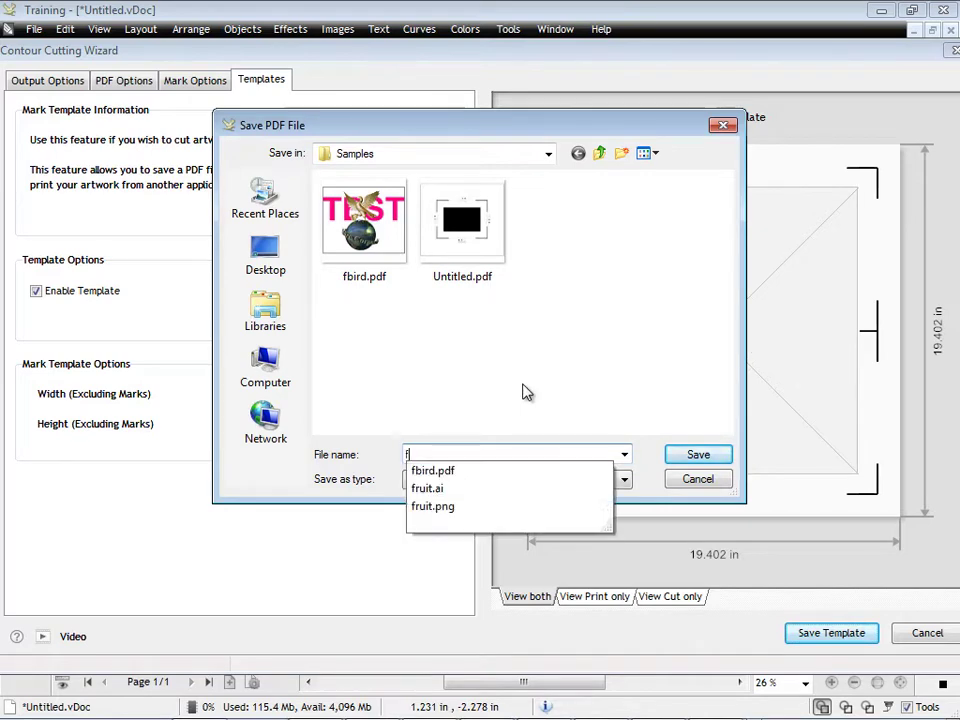
pyautogui.write('uit')
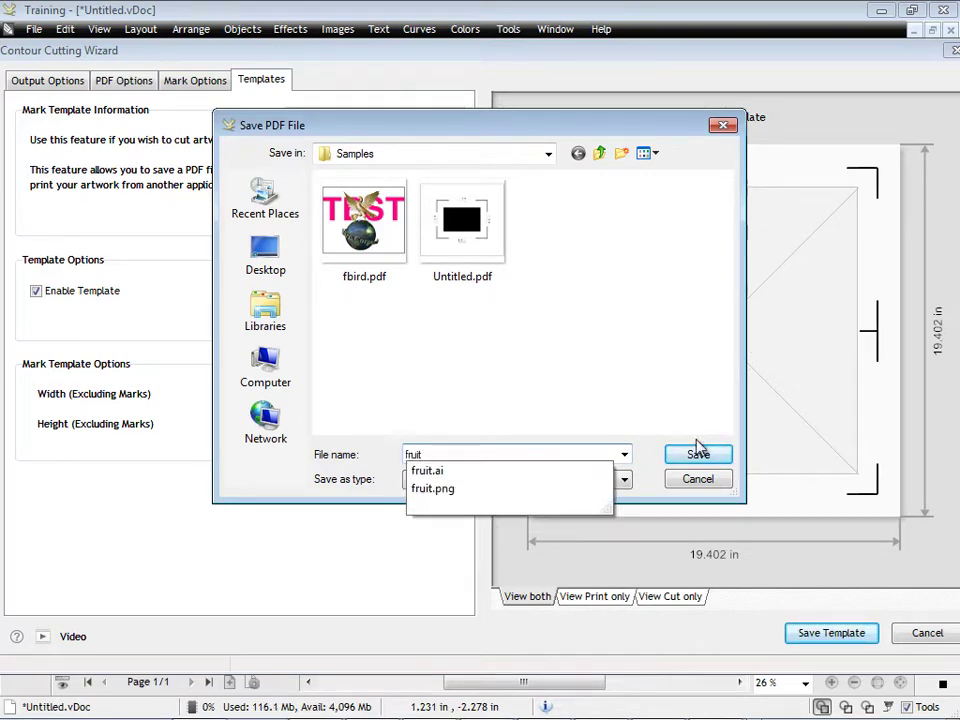
pyautogui.click(699, 455)
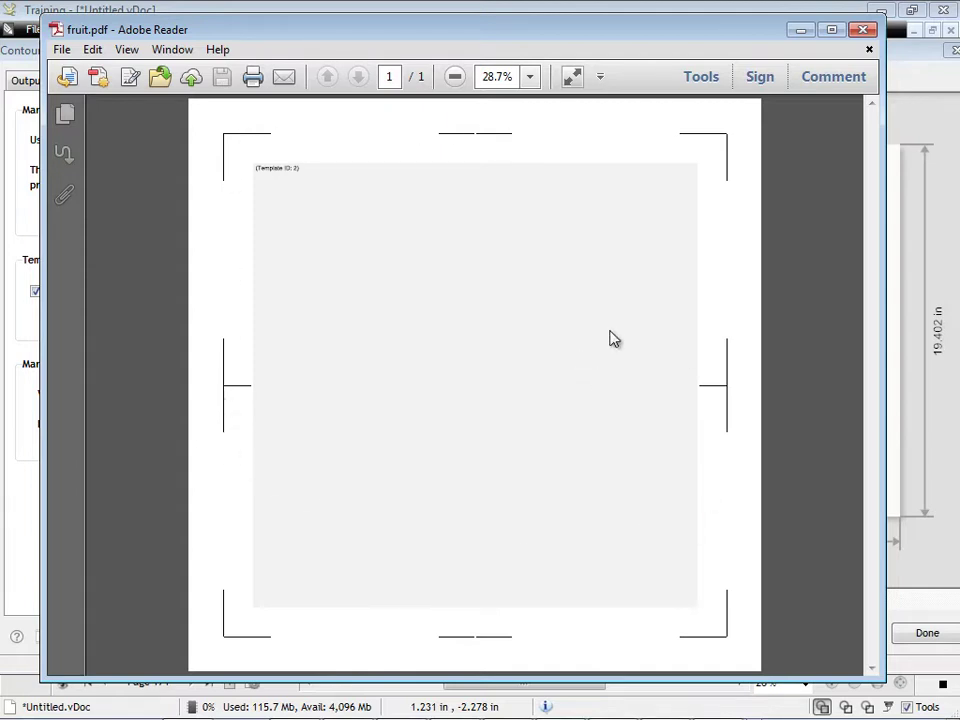
# Step: Zoom the fruit.pdf template to 50% to check the marks, then close Adobe Reader
pyautogui.click(532, 77)
pyautogui.click(582, 146)
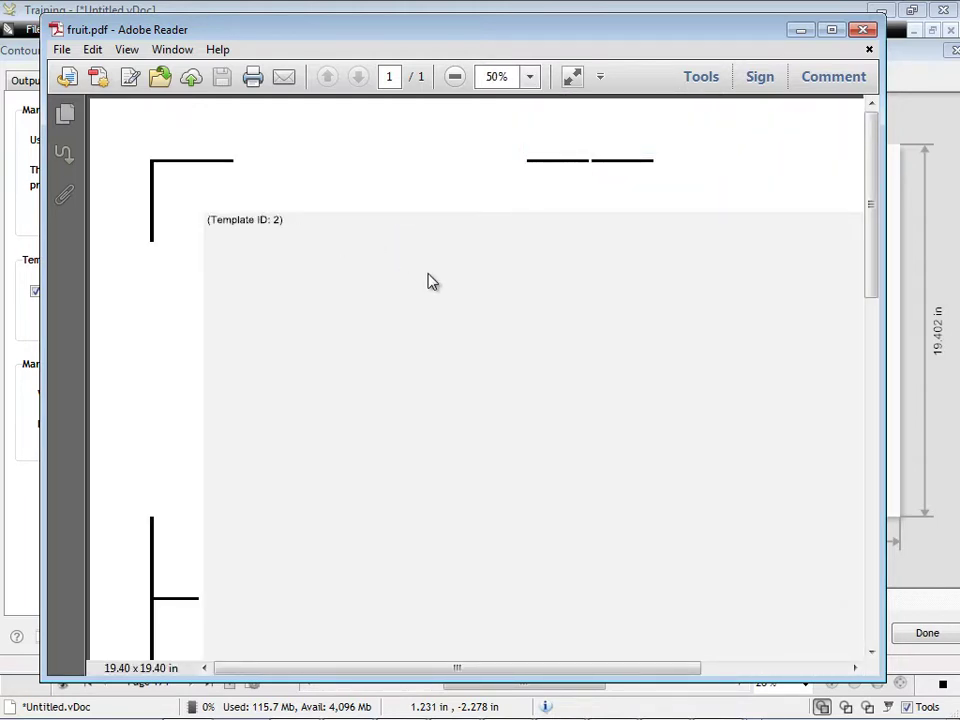
pyautogui.click(863, 29)
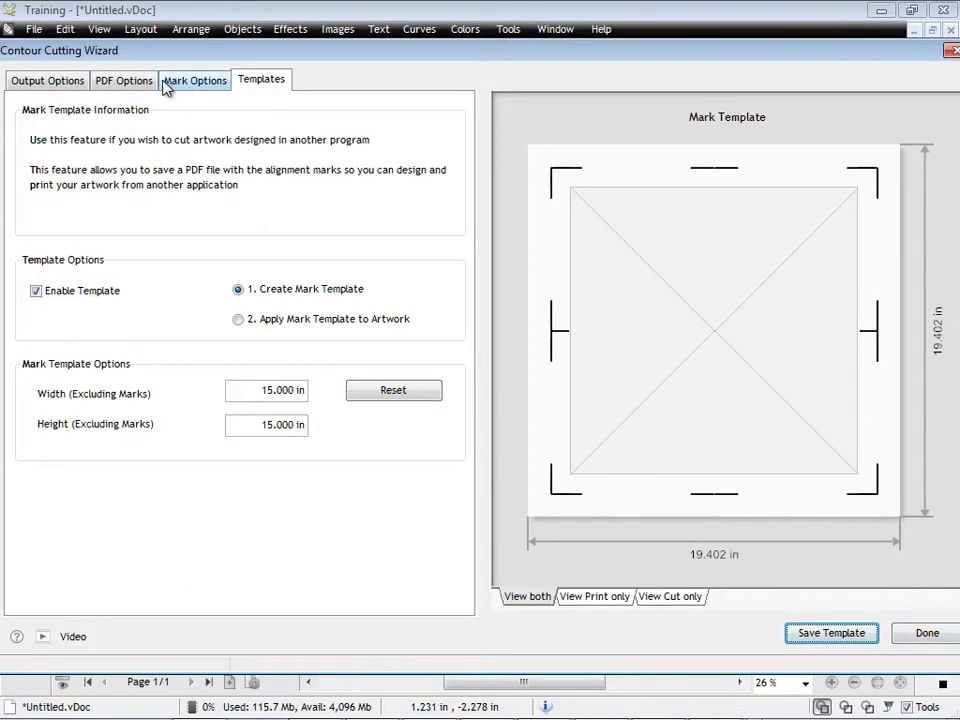
# Step: Review output and mark options, leave Automatic (ARMS) selected, and cancel the wizard
pyautogui.click(66, 82)
pyautogui.click(62, 184)
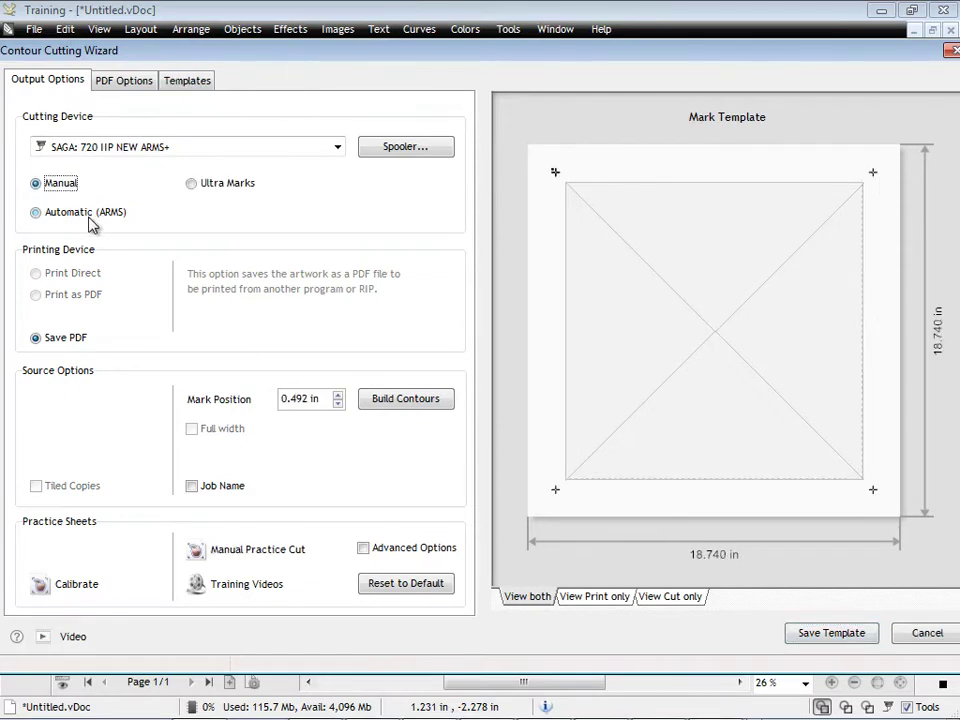
pyautogui.click(88, 212)
pyautogui.click(58, 183)
pyautogui.click(75, 211)
pyautogui.click(181, 84)
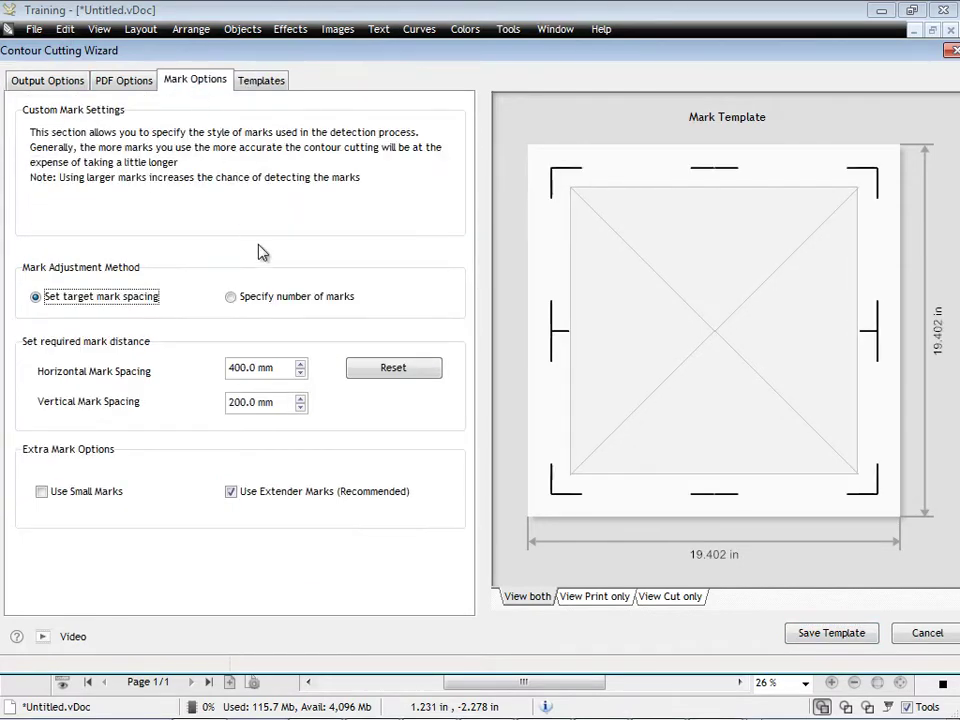
pyautogui.click(24, 81)
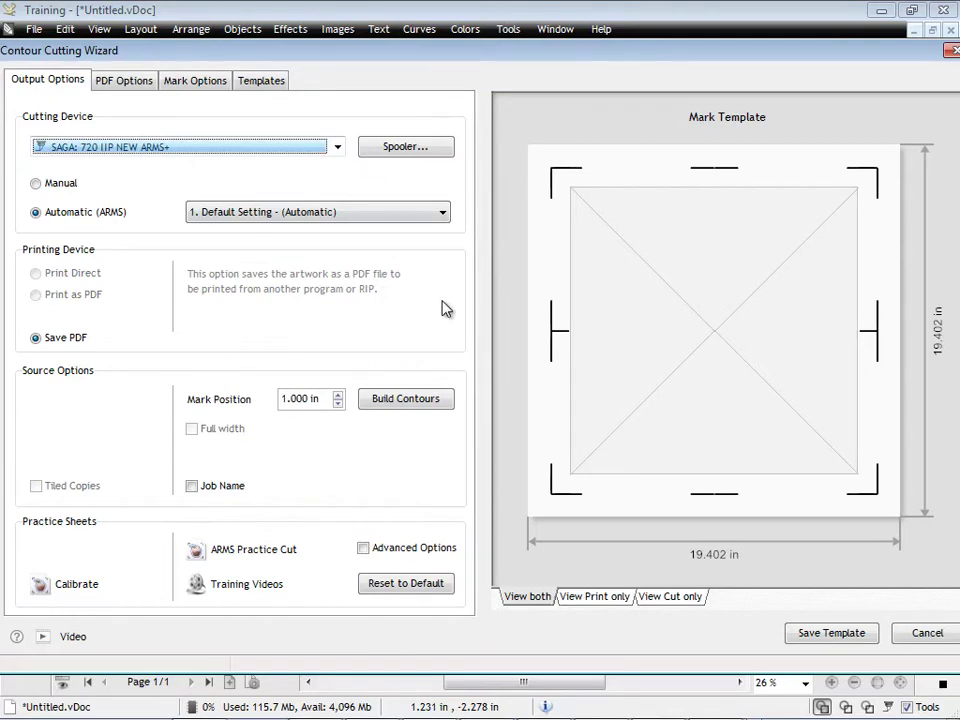
pyautogui.click(927, 633)
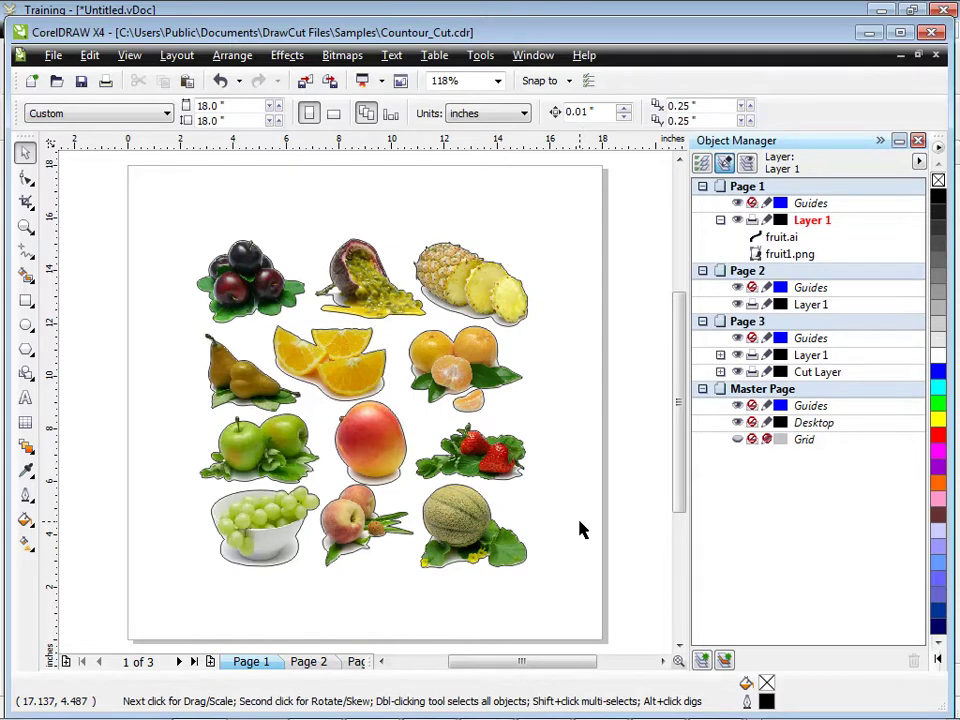
# Step: Import fruit.pdf onto Page 2 with text as curves and centre it on the page
pyautogui.click(313, 662)
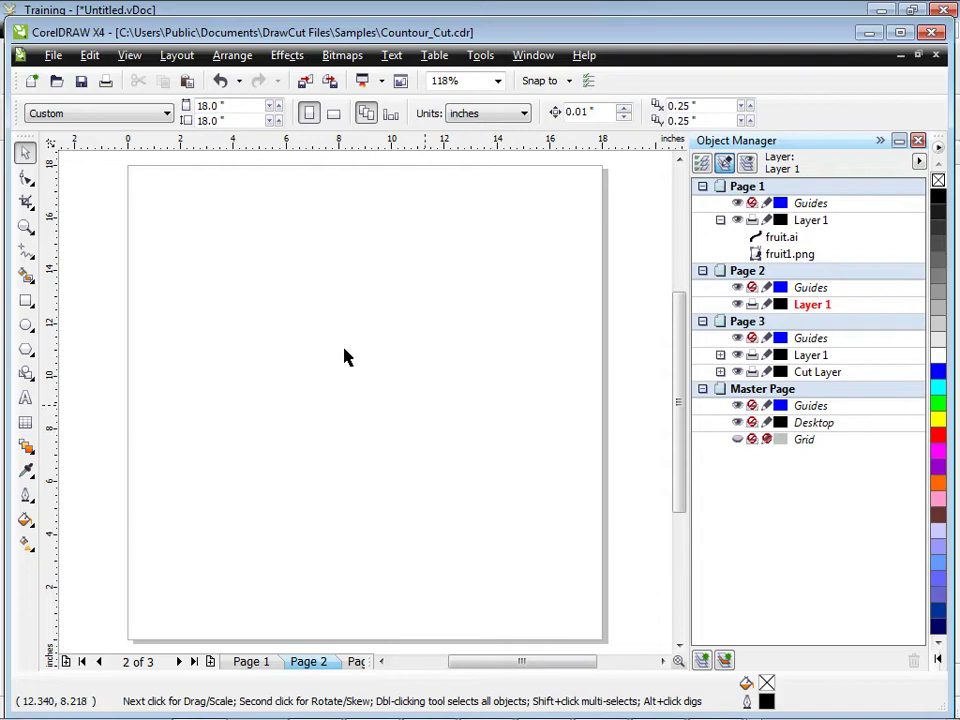
pyautogui.click(53, 57)
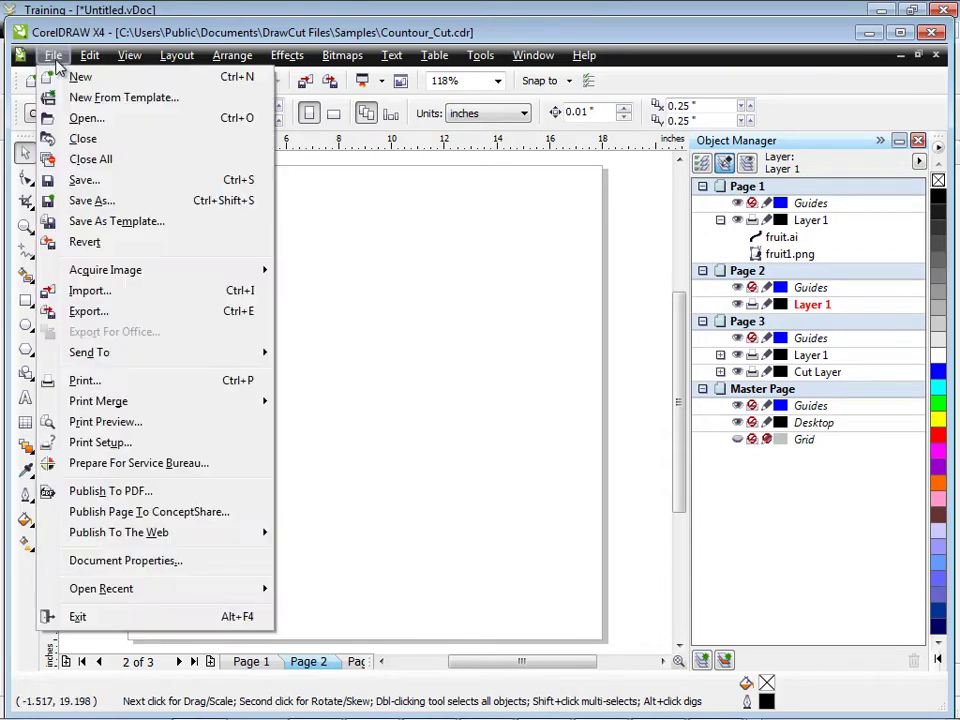
pyautogui.click(104, 293)
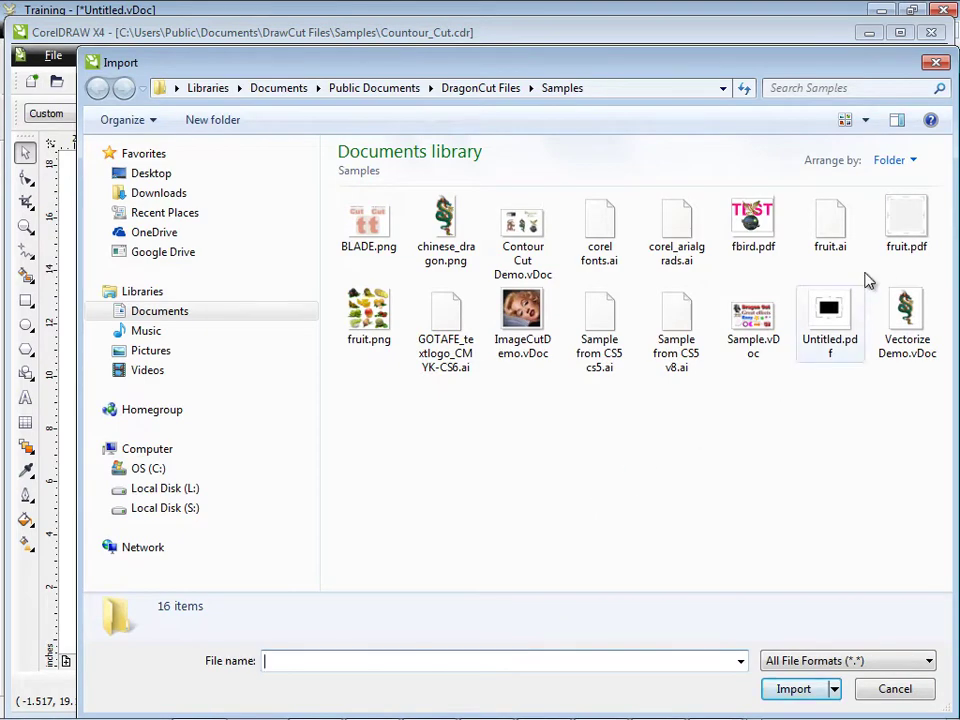
pyautogui.click(900, 244)
pyautogui.click(793, 689)
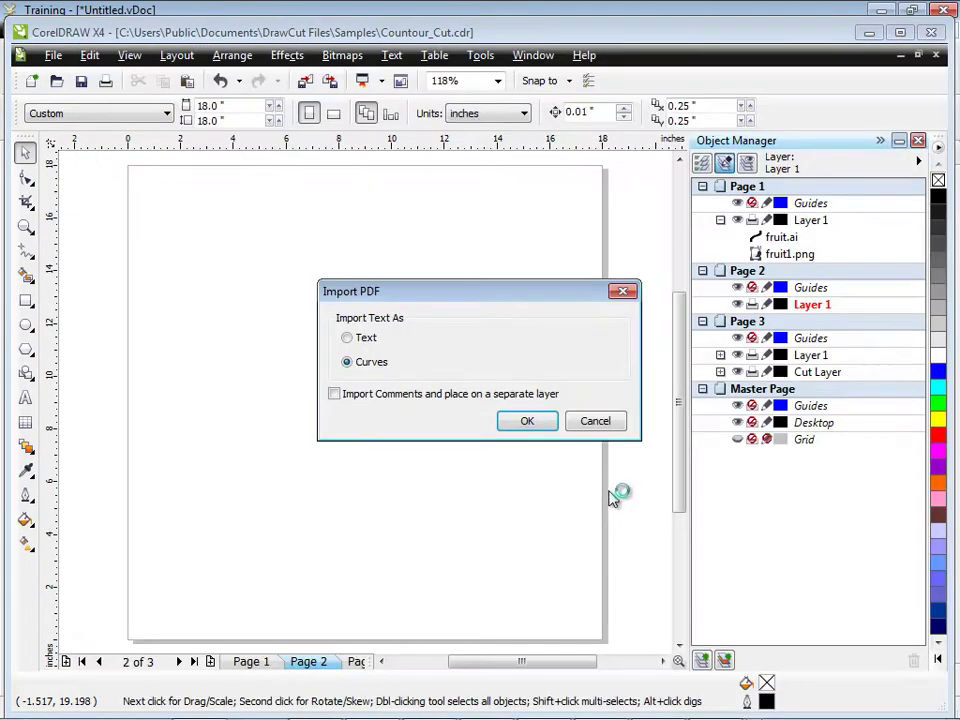
pyautogui.click(530, 427)
pyautogui.click(218, 228)
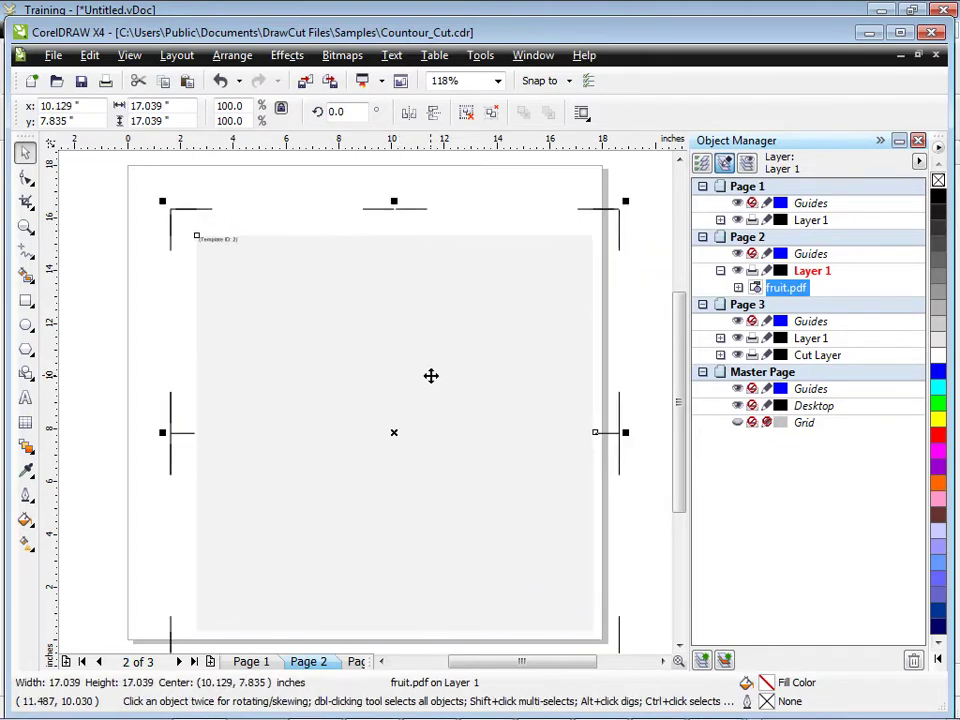
pyautogui.press('p')
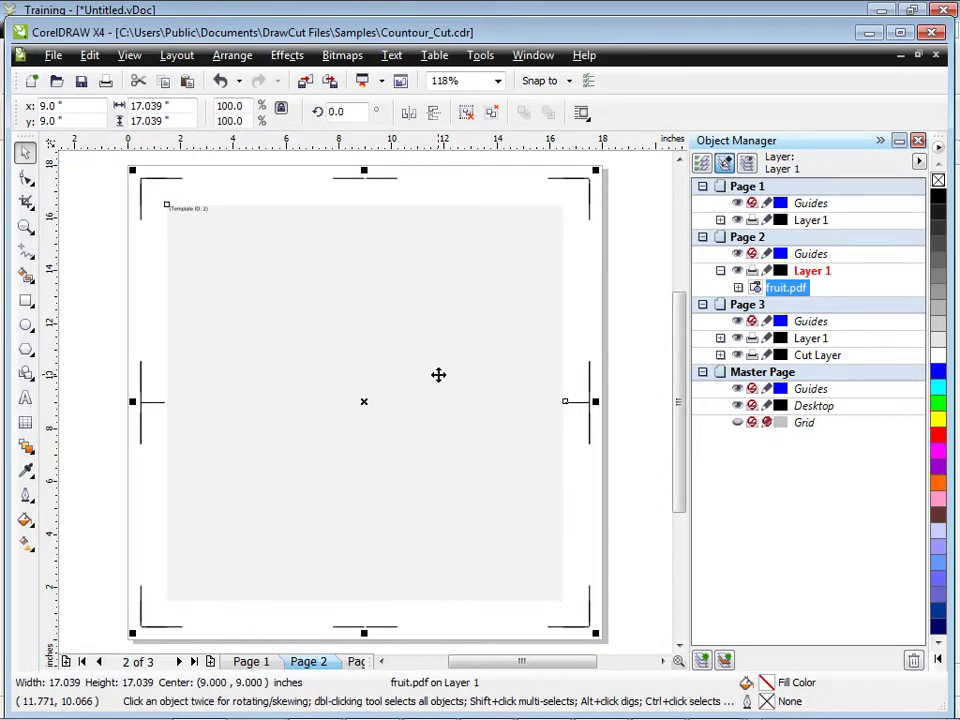
pyautogui.click(251, 661)
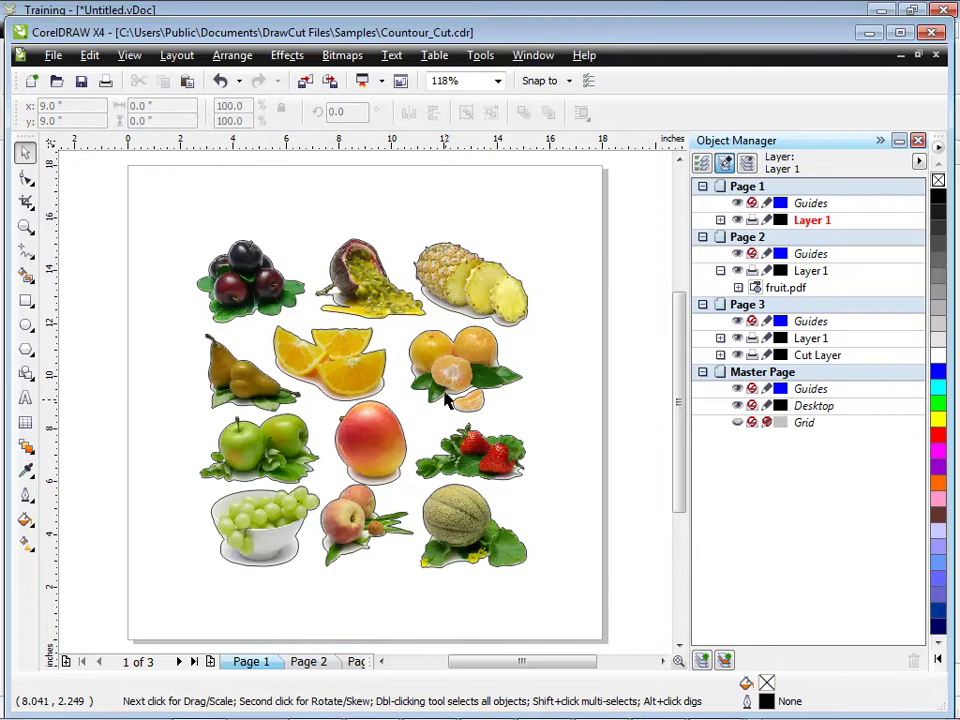
pyautogui.click(314, 662)
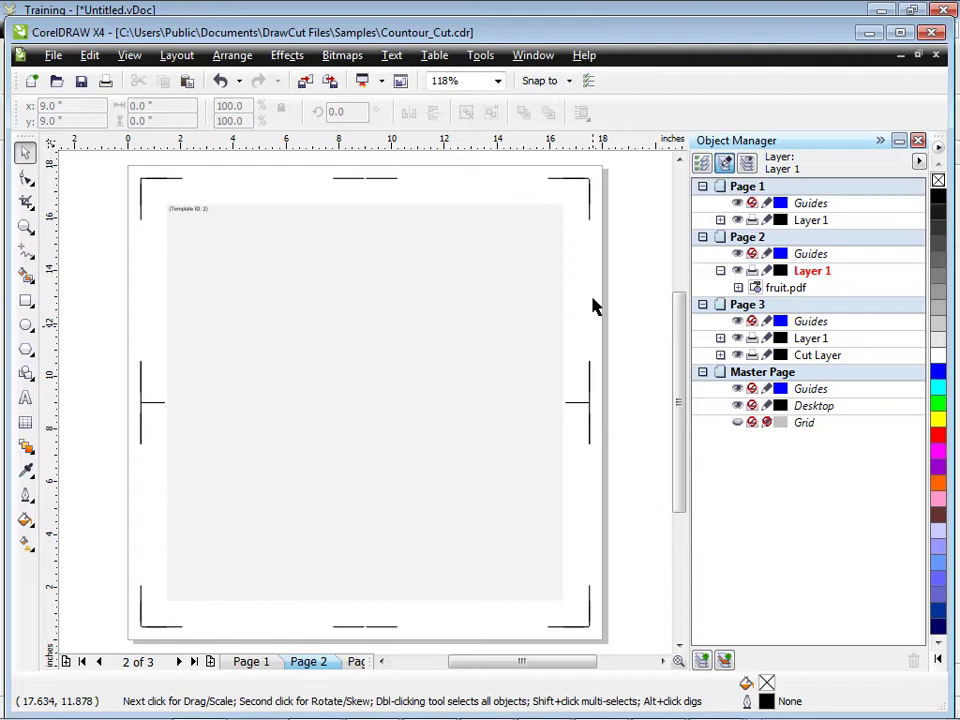
pyautogui.click(565, 204)
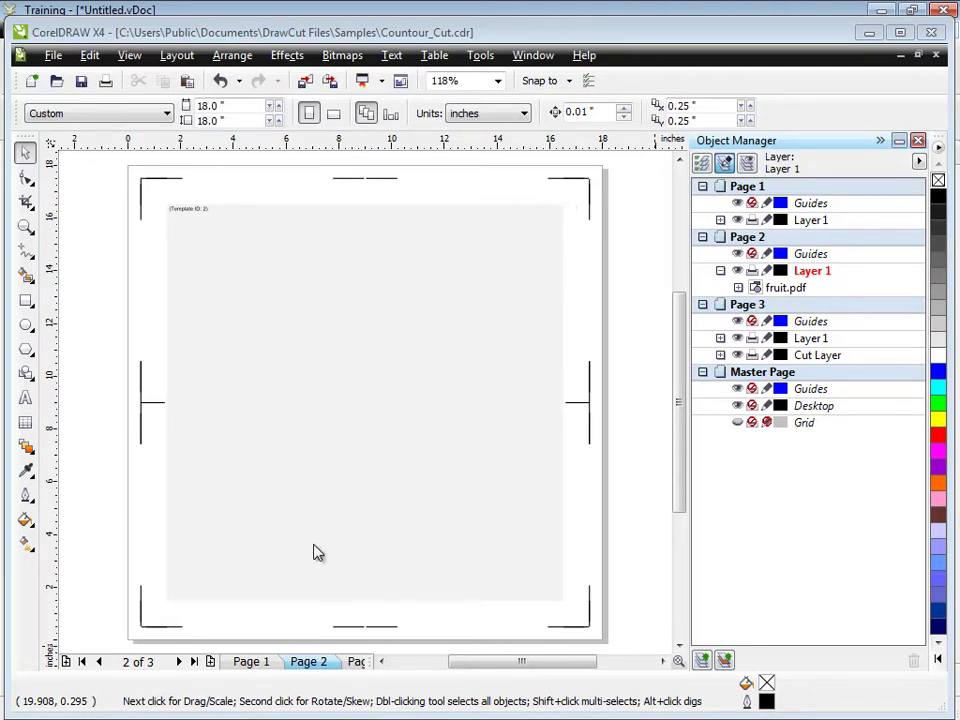
pyautogui.click(264, 662)
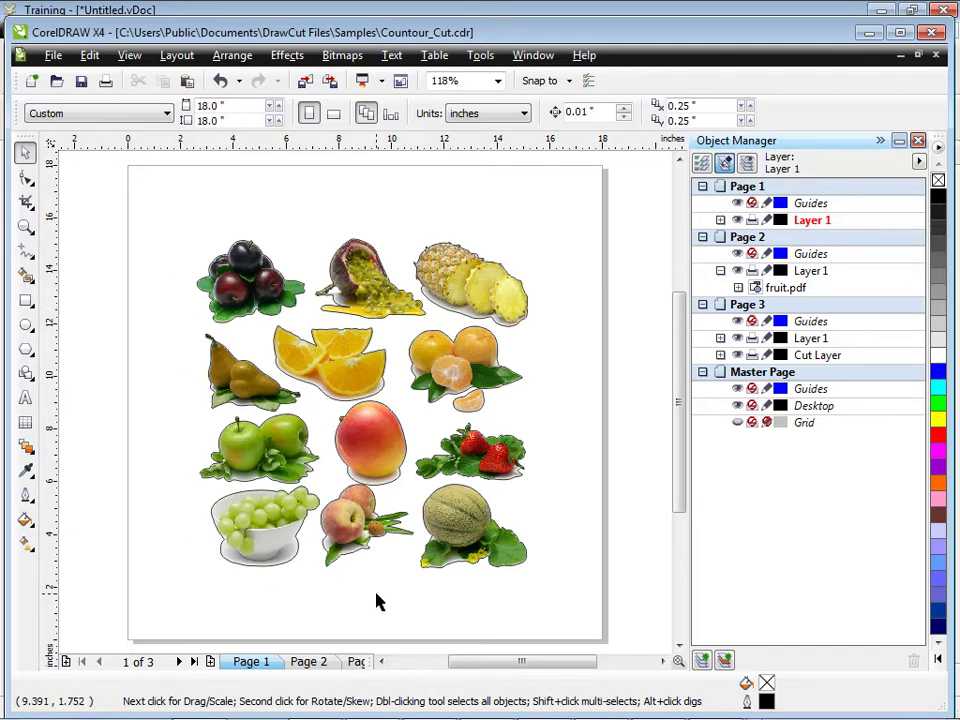
# Step: Copy fruit.ai and fruit1.png from Page 1 and paste them onto Page 2
pyautogui.moveTo(149, 200); pyautogui.dragTo(585, 615)
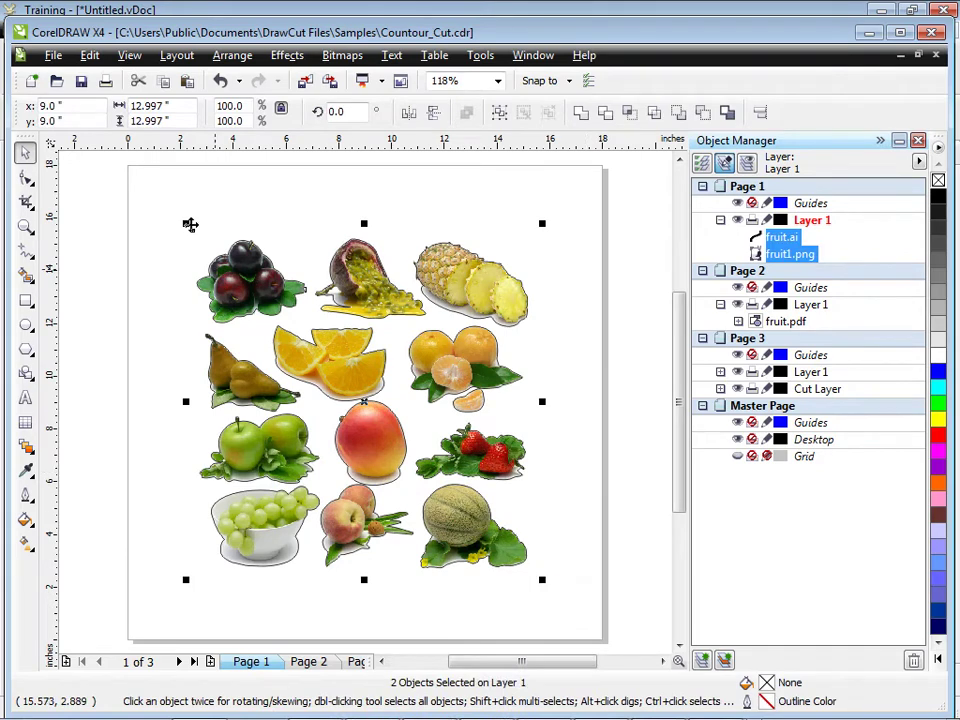
pyautogui.click(164, 80)
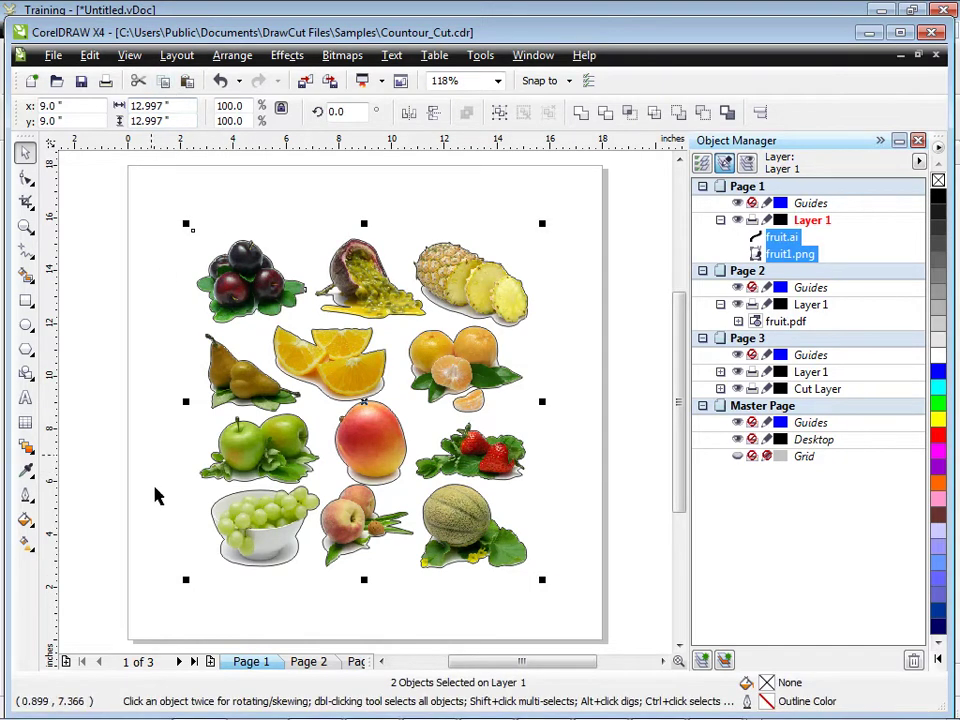
pyautogui.click(309, 662)
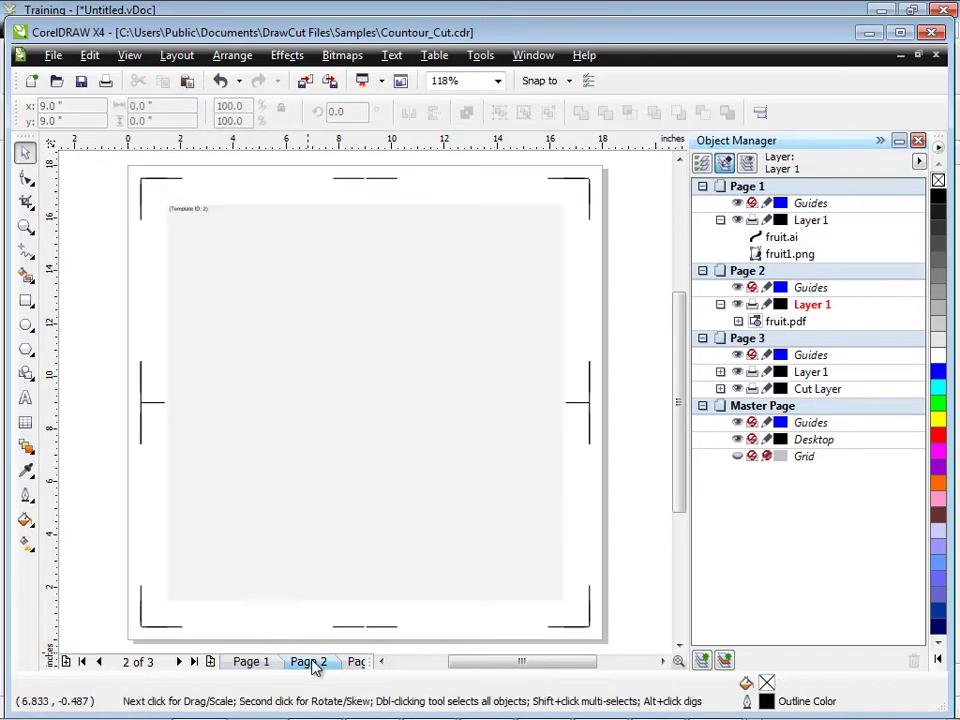
pyautogui.click(188, 83)
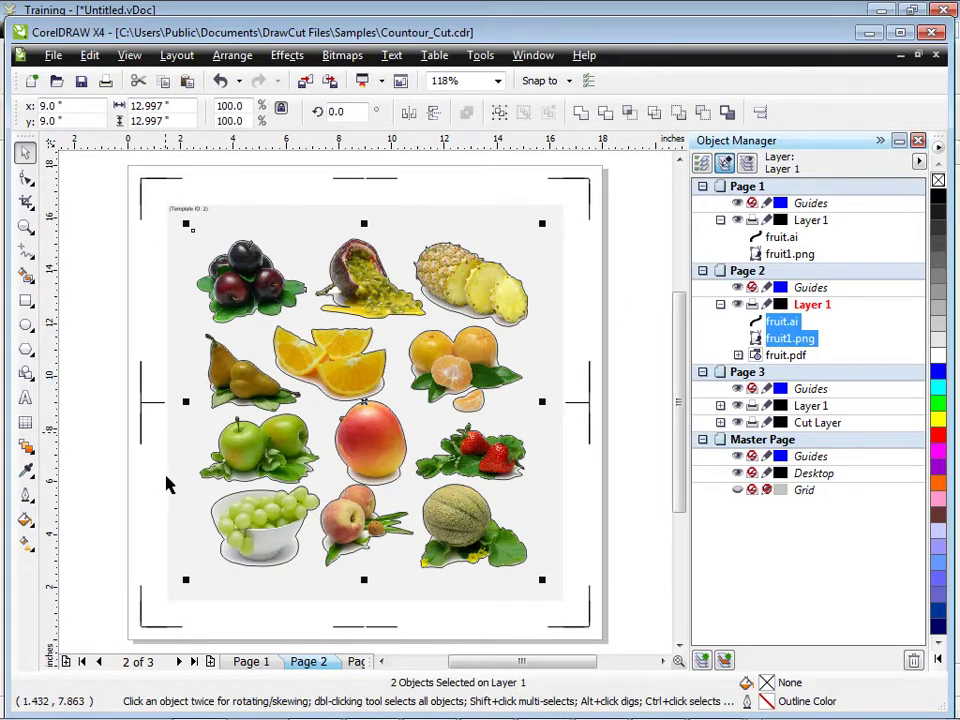
pyautogui.click(646, 296)
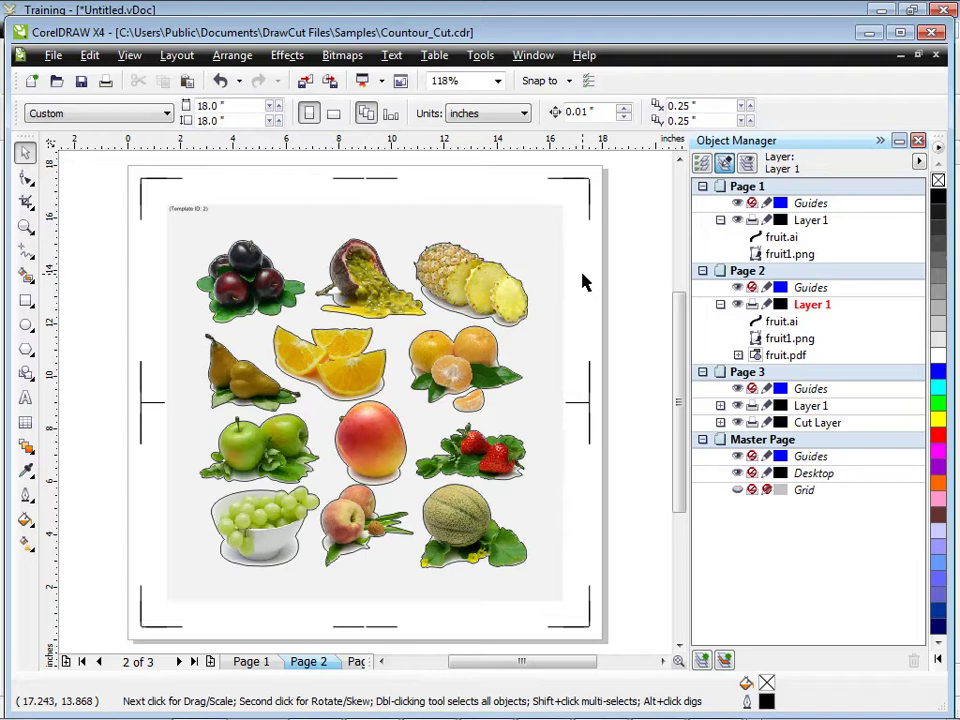
# Step: Create a new layer named 'Cut Layer' on Page 2 via the Object Manager
pyautogui.click(814, 310)
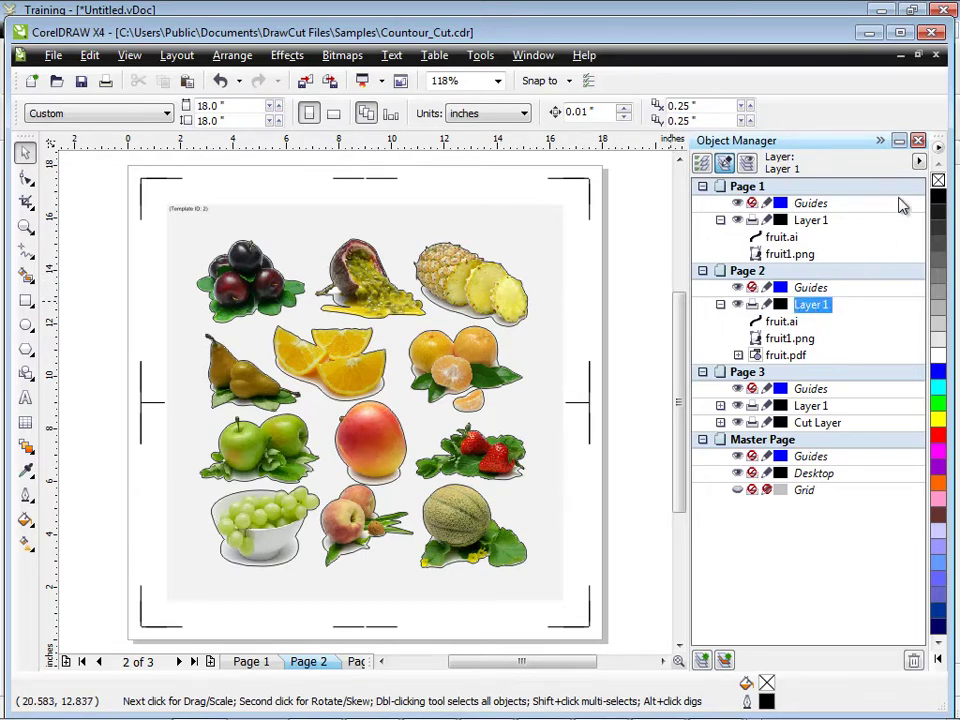
pyautogui.click(919, 161)
pyautogui.click(870, 168)
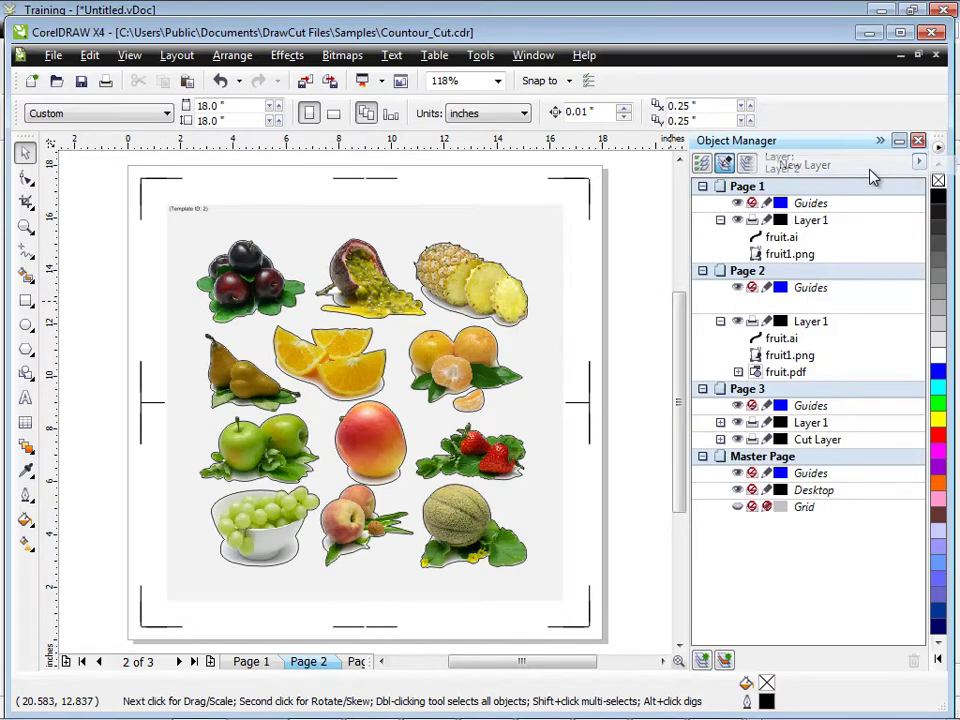
pyautogui.write('C')
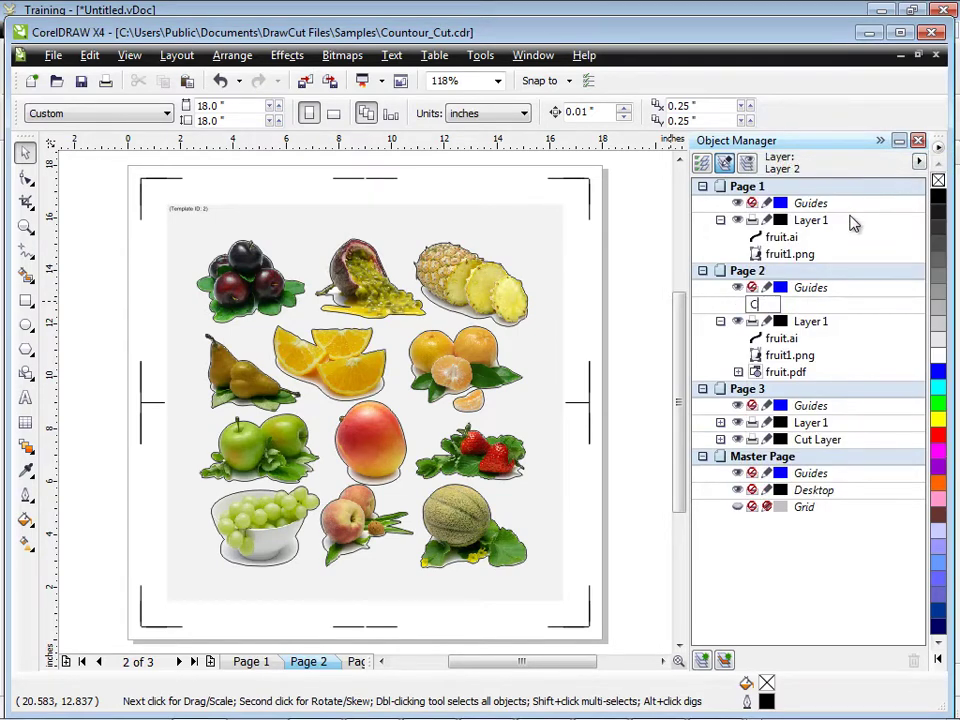
pyautogui.write('ut Layer')
pyautogui.press('Return')
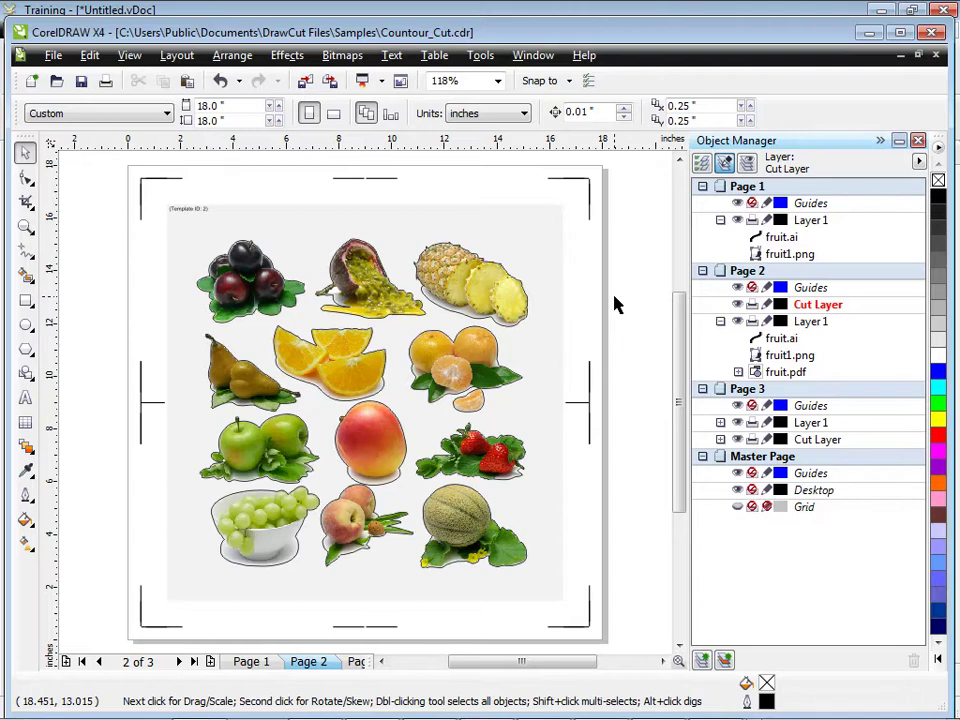
# Step: Move fruit.ai onto Cut Layer and cut the last Curve out of fruit.pdf
pyautogui.click(781, 338)
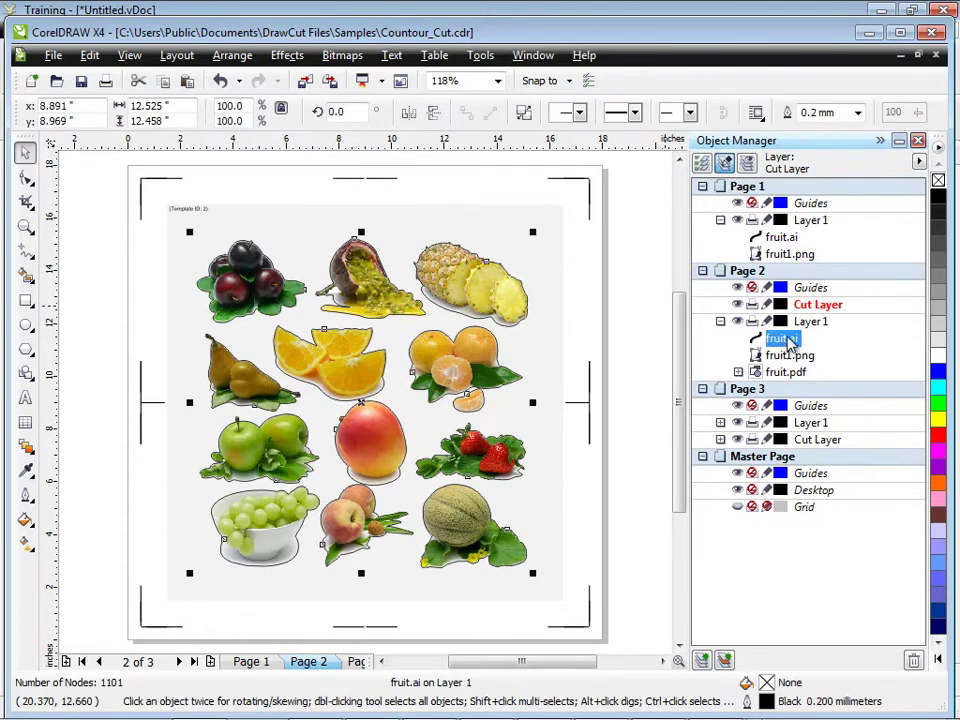
pyautogui.moveTo(788, 342); pyautogui.dragTo(821, 305)
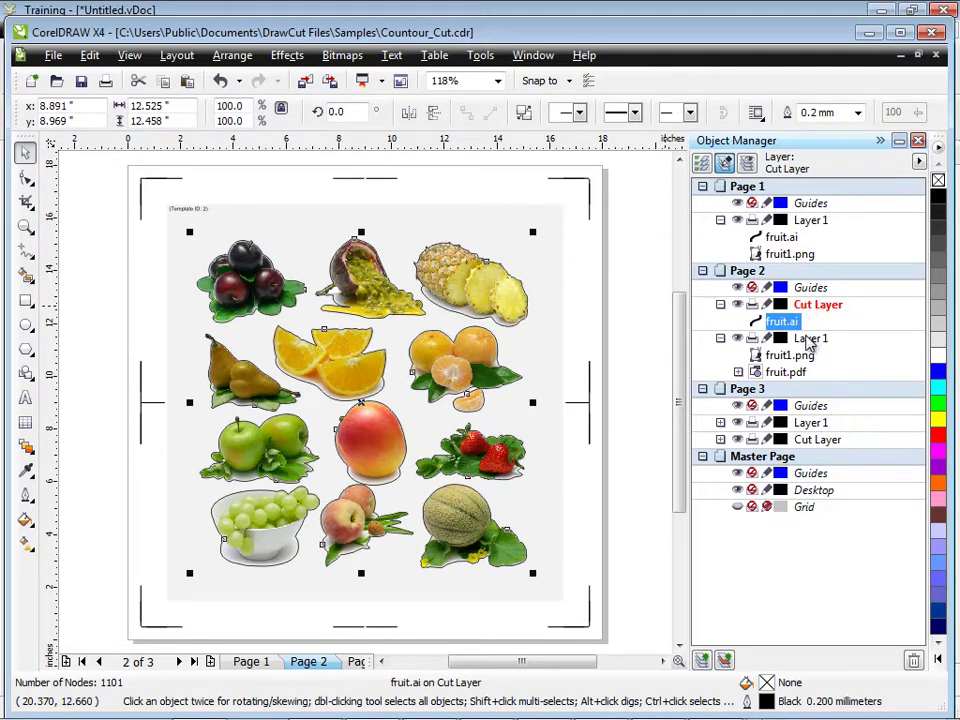
pyautogui.click(738, 372)
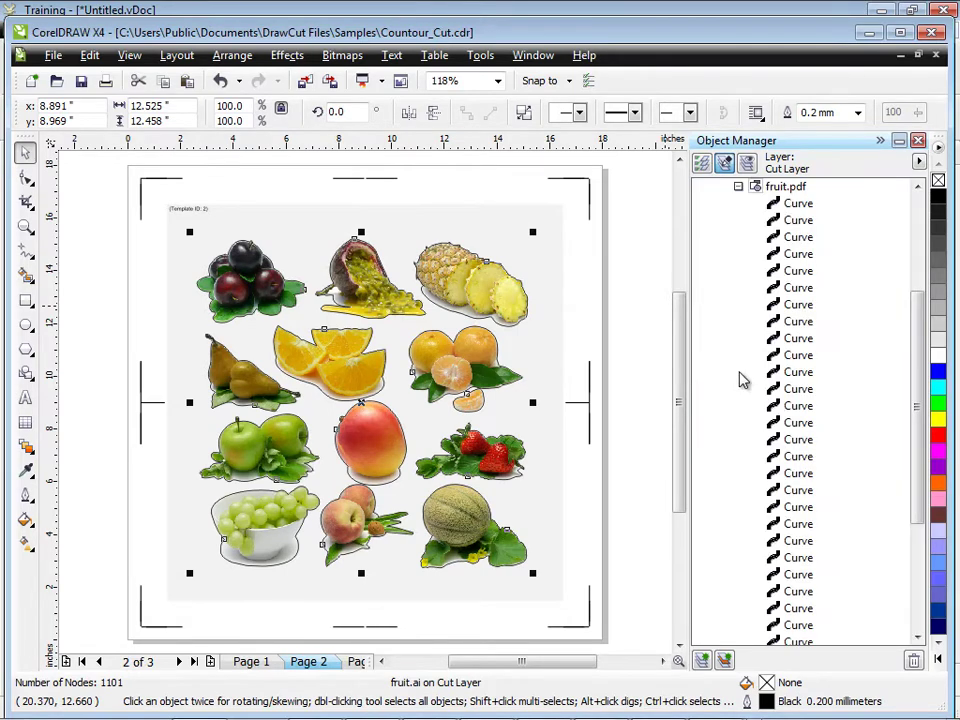
pyautogui.moveTo(918, 370); pyautogui.dragTo(875, 485)
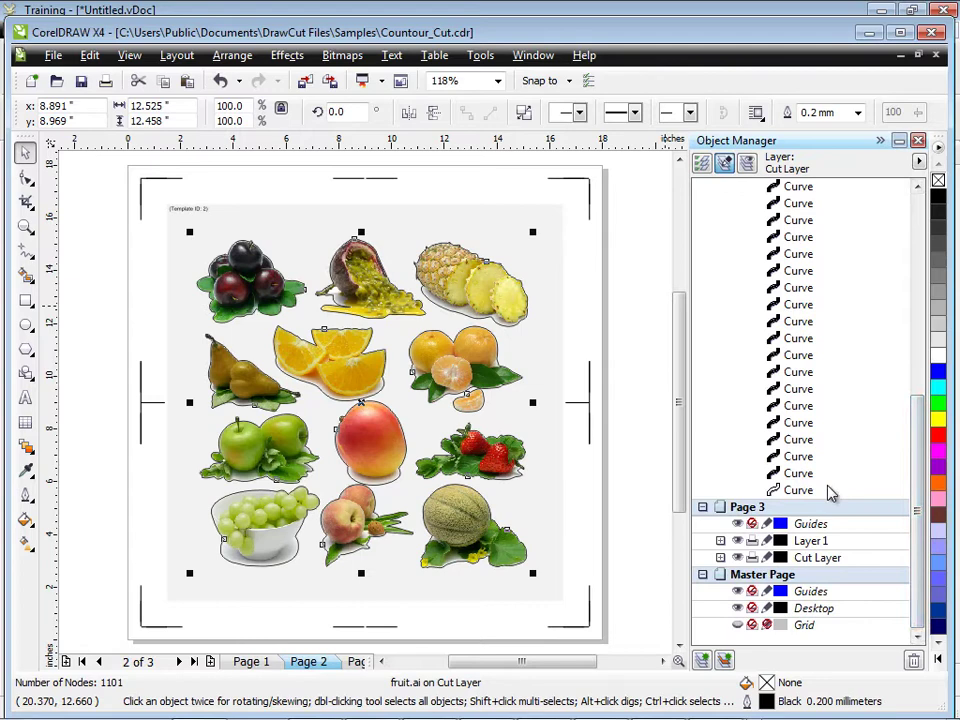
pyautogui.click(801, 491)
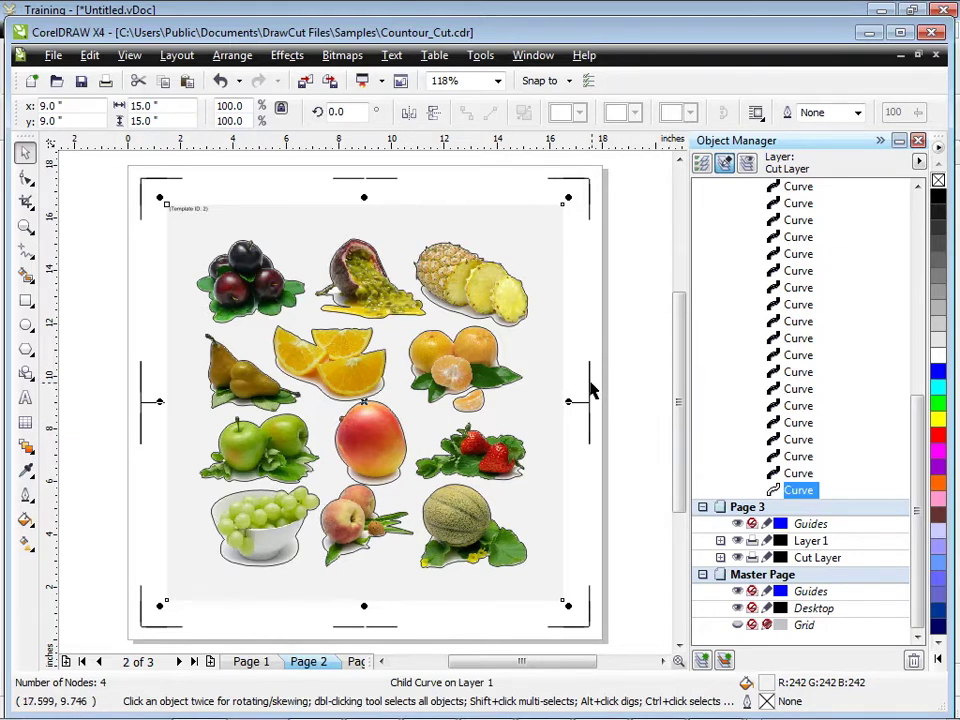
pyautogui.click(88, 56)
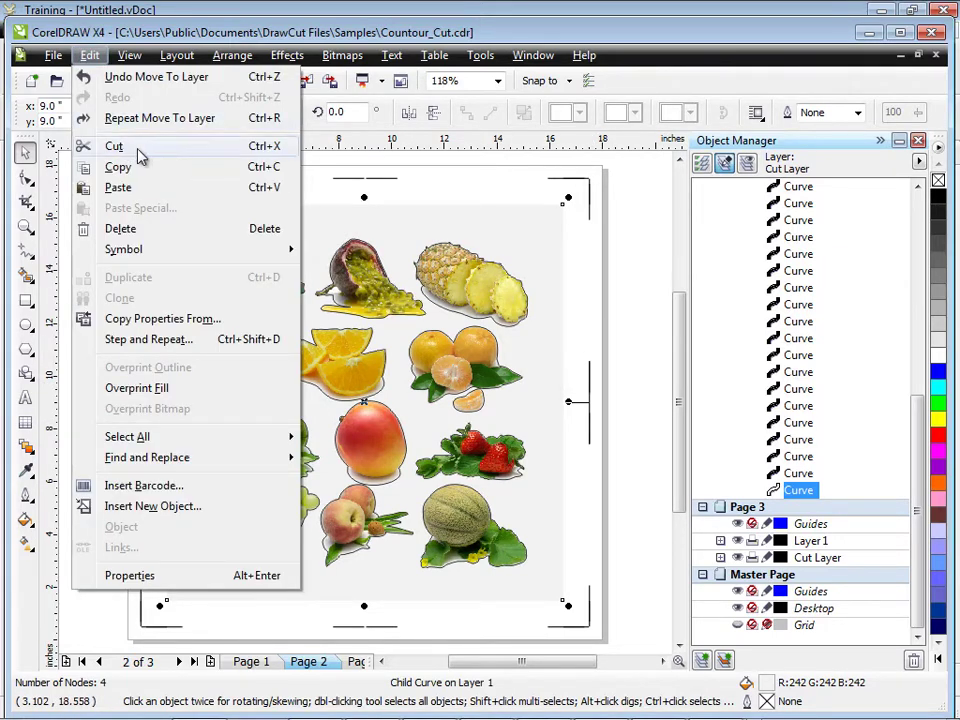
pyautogui.click(268, 148)
# Step: Paste the curve into Cut Layer and stack fruit.ai above it
pyautogui.moveTo(917, 452); pyautogui.dragTo(918, 240)
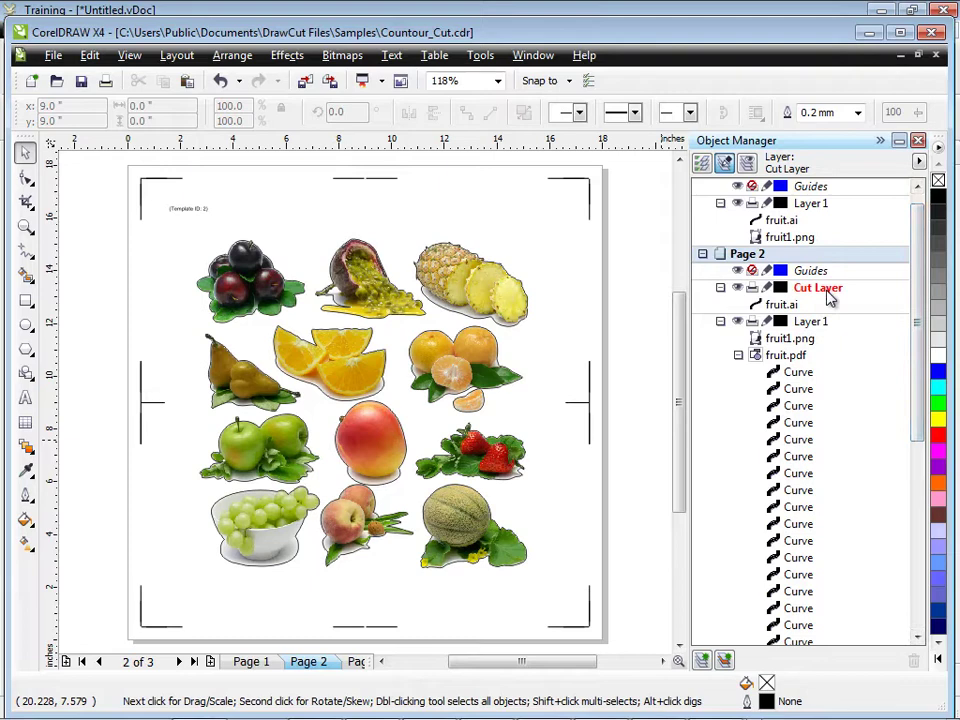
pyautogui.click(827, 291)
pyautogui.click(89, 57)
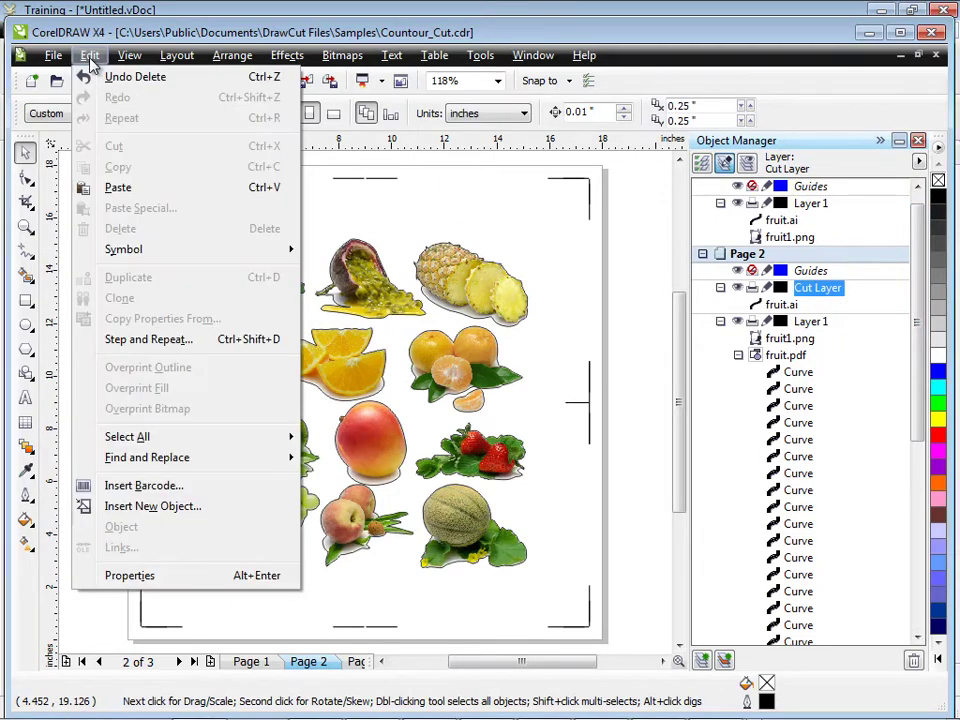
pyautogui.click(262, 190)
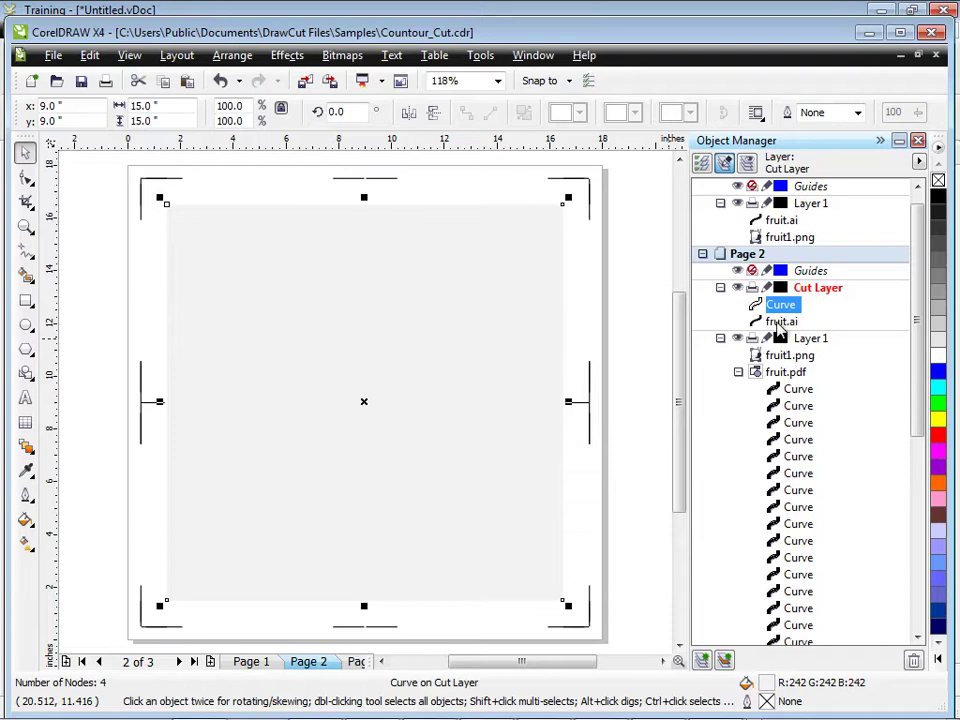
pyautogui.moveTo(781, 324); pyautogui.dragTo(756, 303)
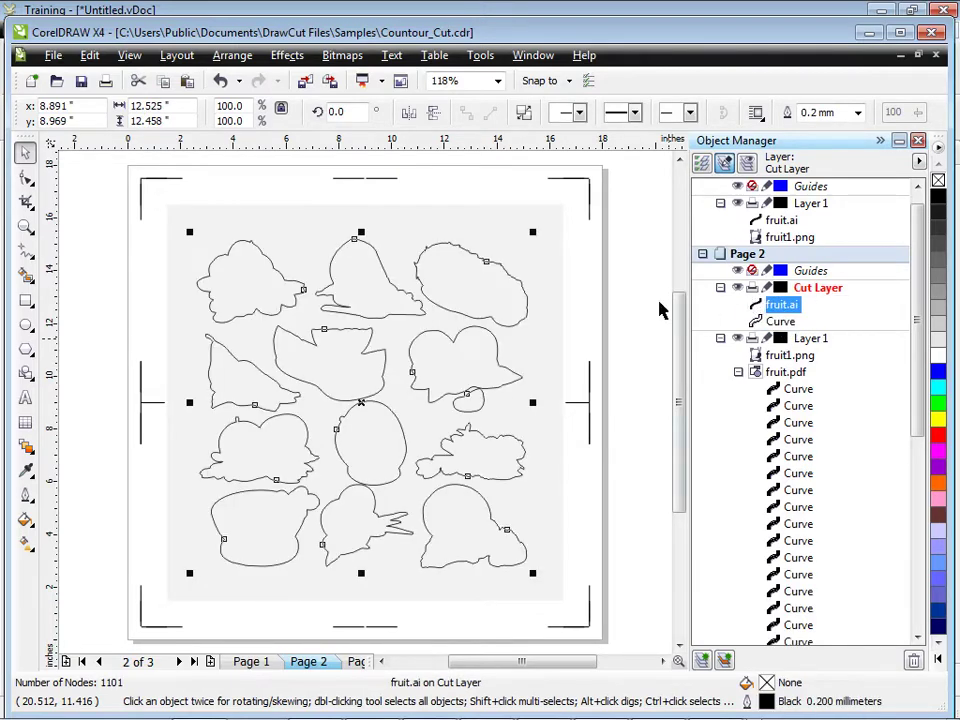
pyautogui.click(632, 300)
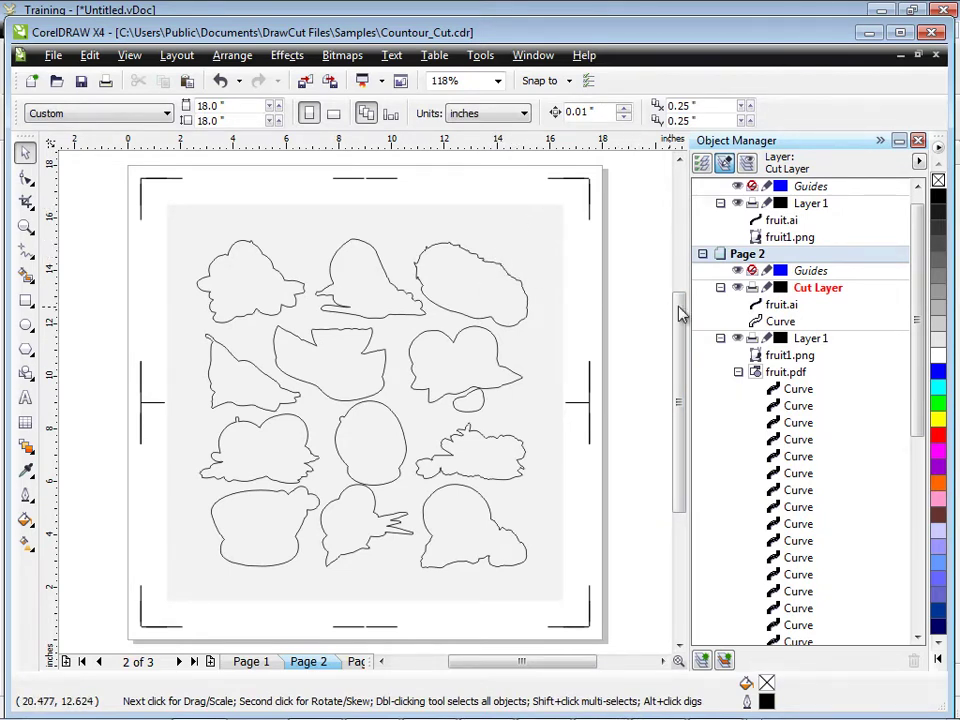
# Step: Collapse fruit.pdf, briefly toggle Layer 1's visibility, and hide Cut Layer
pyautogui.click(738, 372)
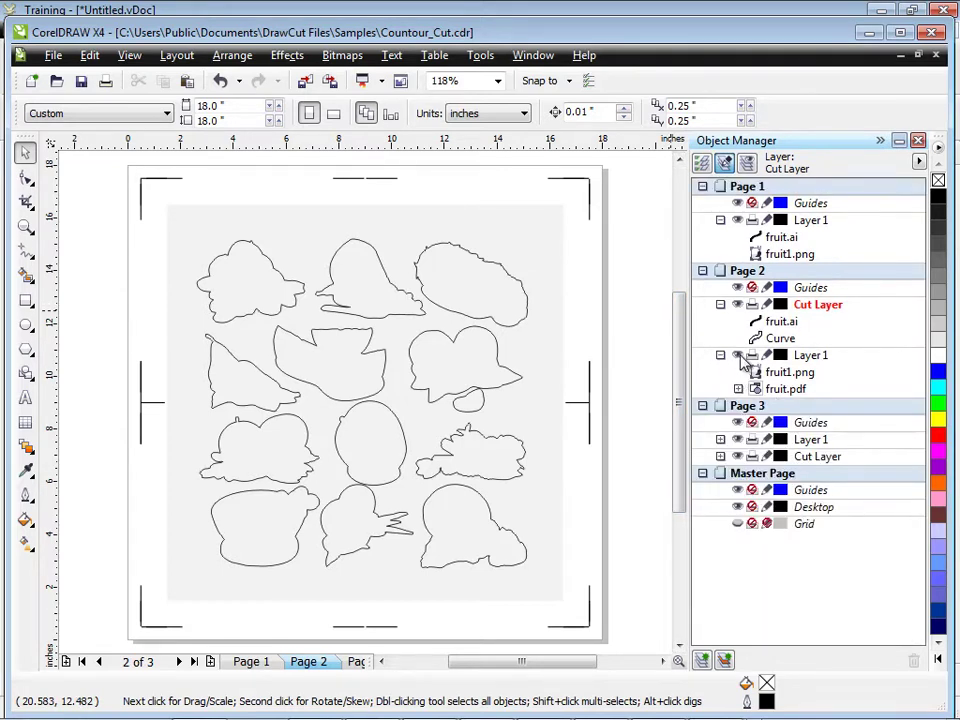
pyautogui.click(739, 357)
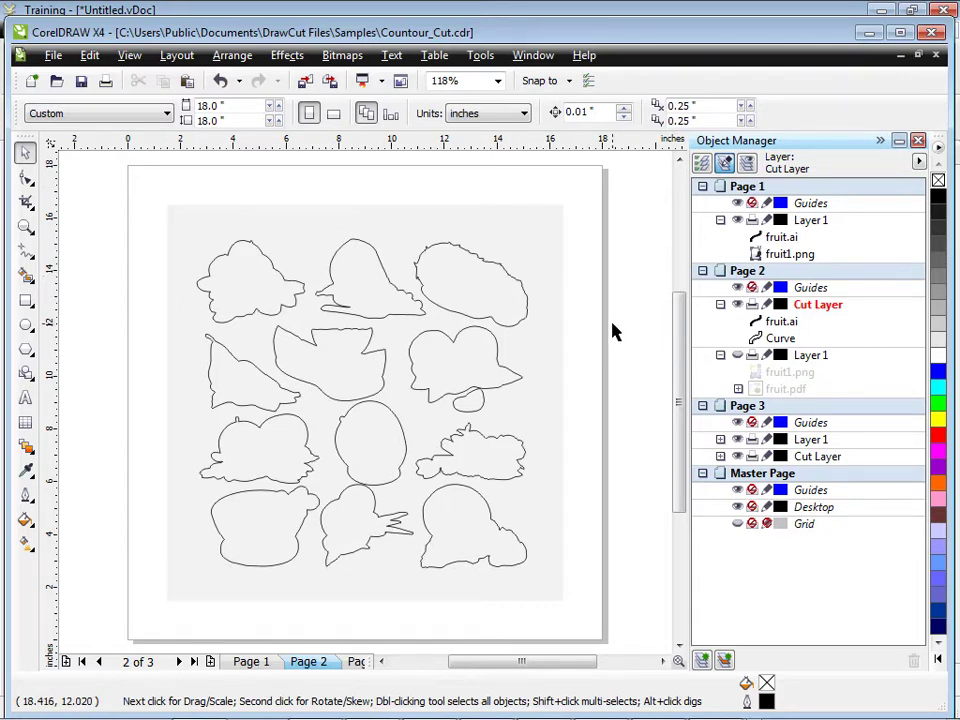
pyautogui.click(737, 355)
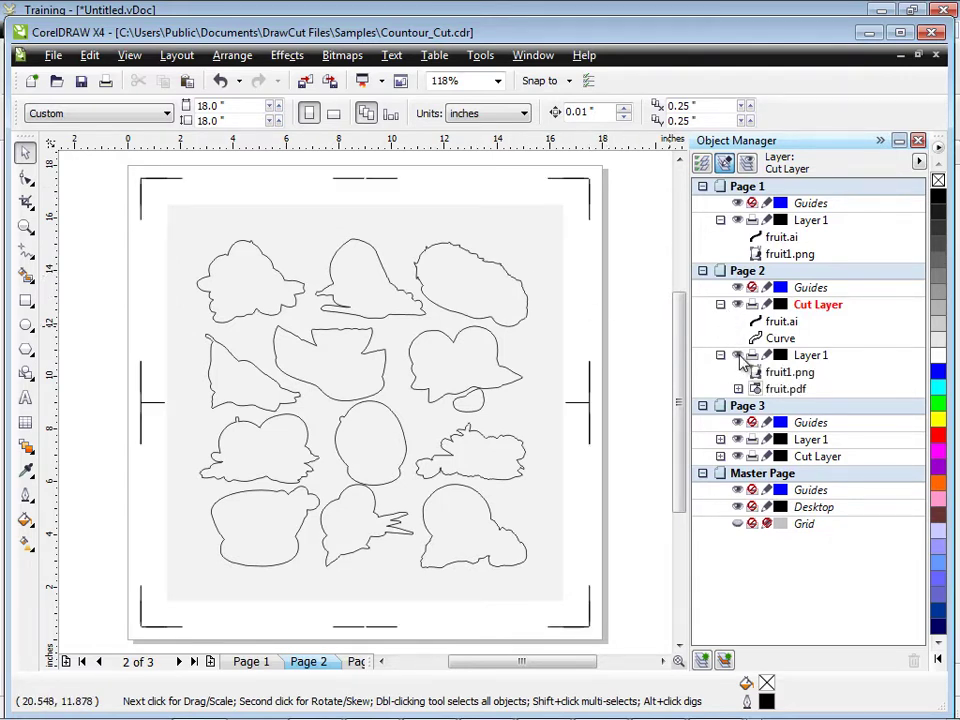
pyautogui.click(737, 304)
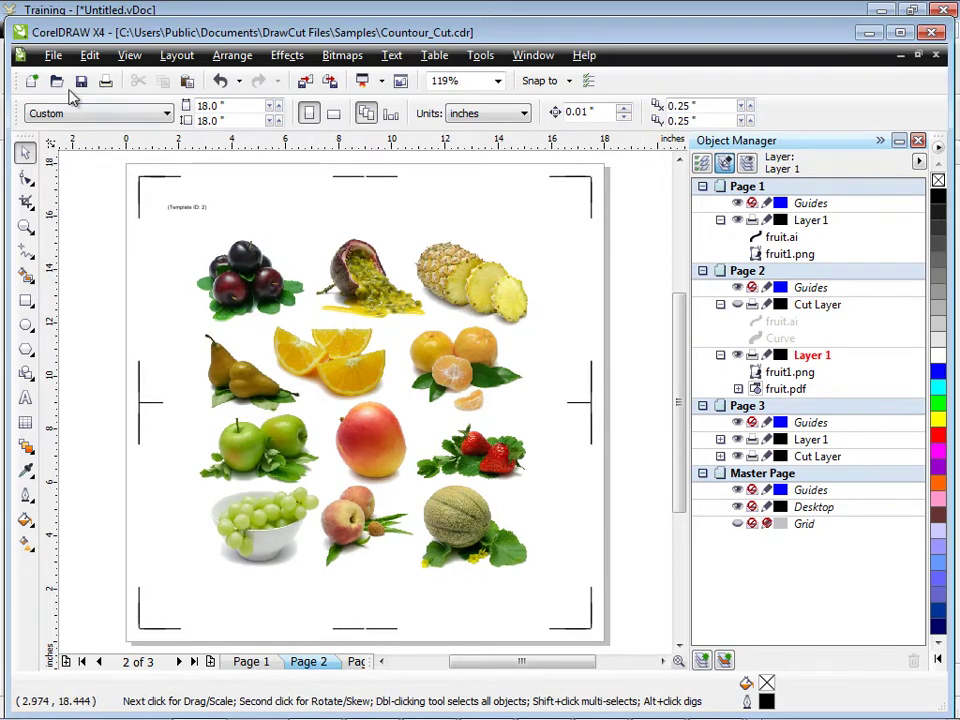
pyautogui.click(52, 55)
pyautogui.click(82, 381)
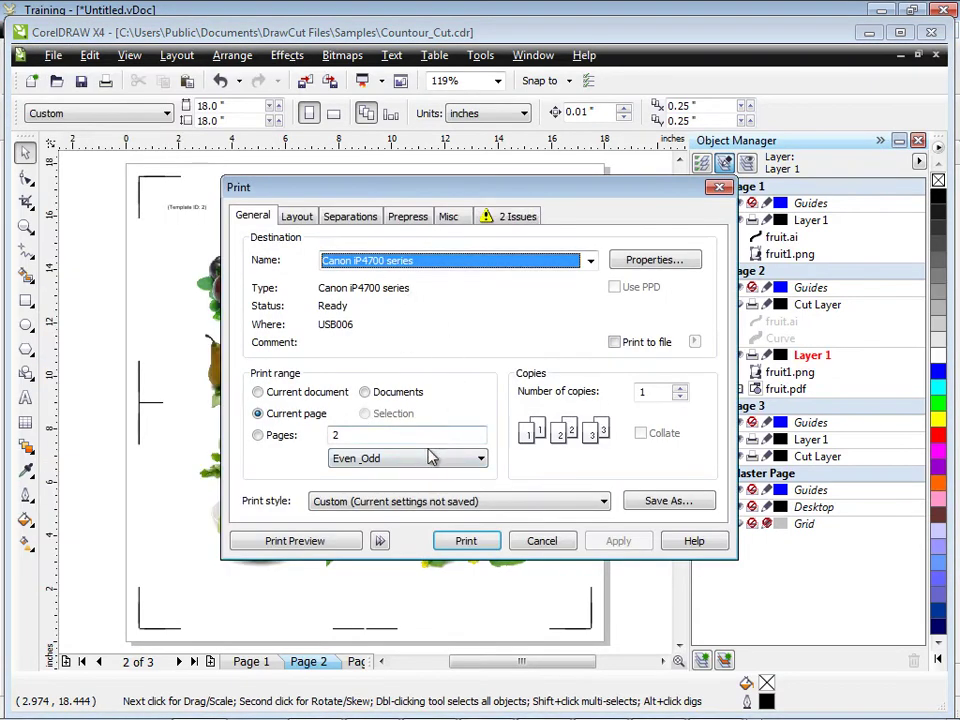
pyautogui.click(560, 541)
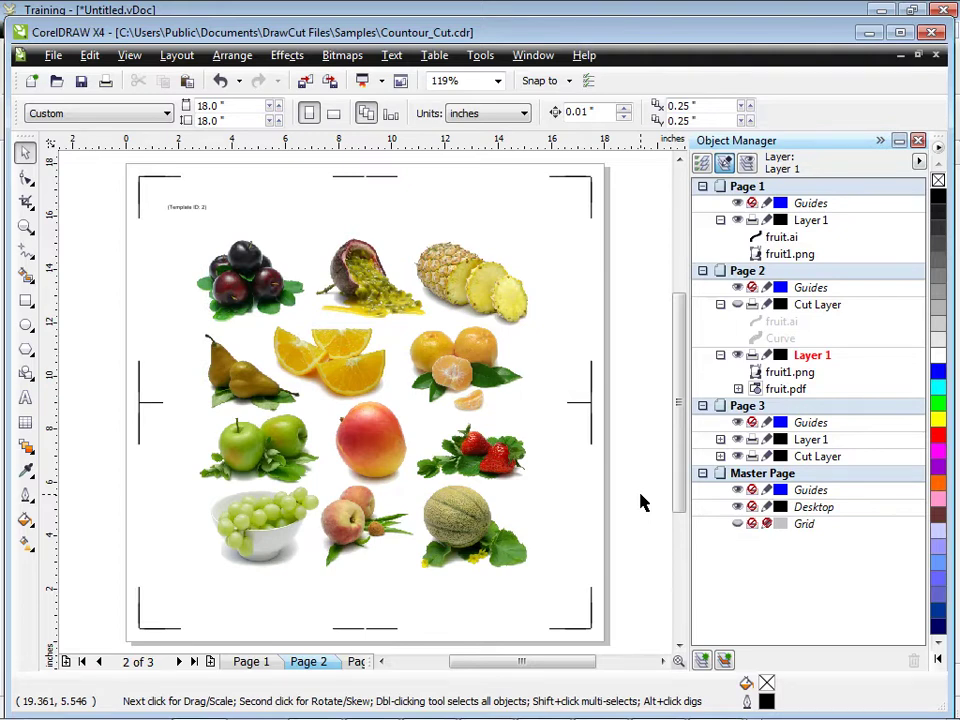
# Step: Select all of Page 2 and publish the selection to PDF as fruit_print_2
pyautogui.moveTo(110, 161); pyautogui.dragTo(645, 634)
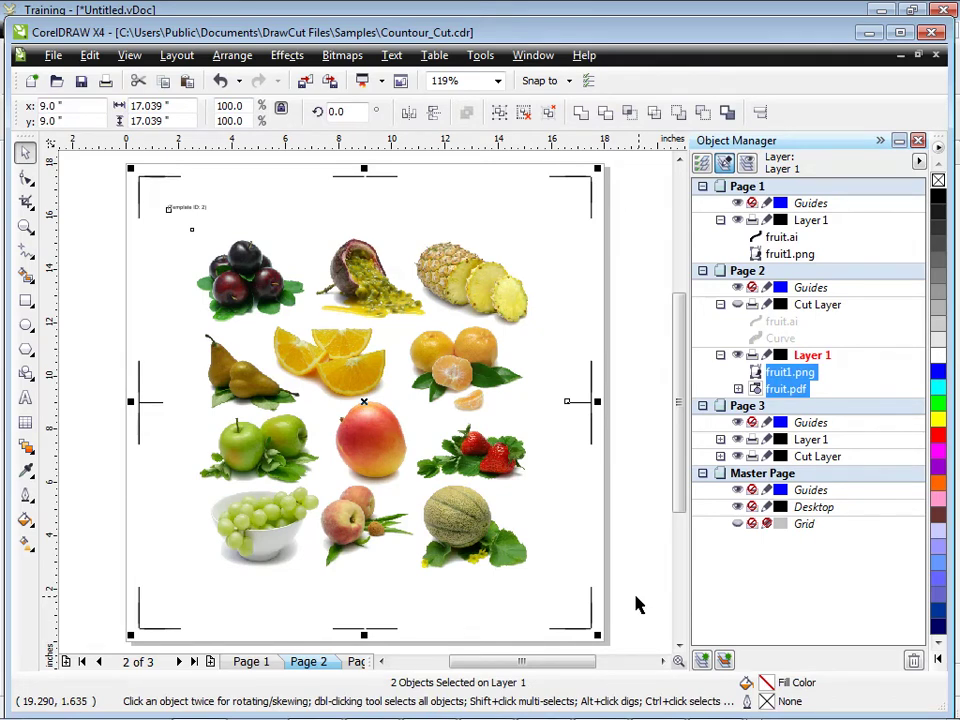
pyautogui.click(53, 56)
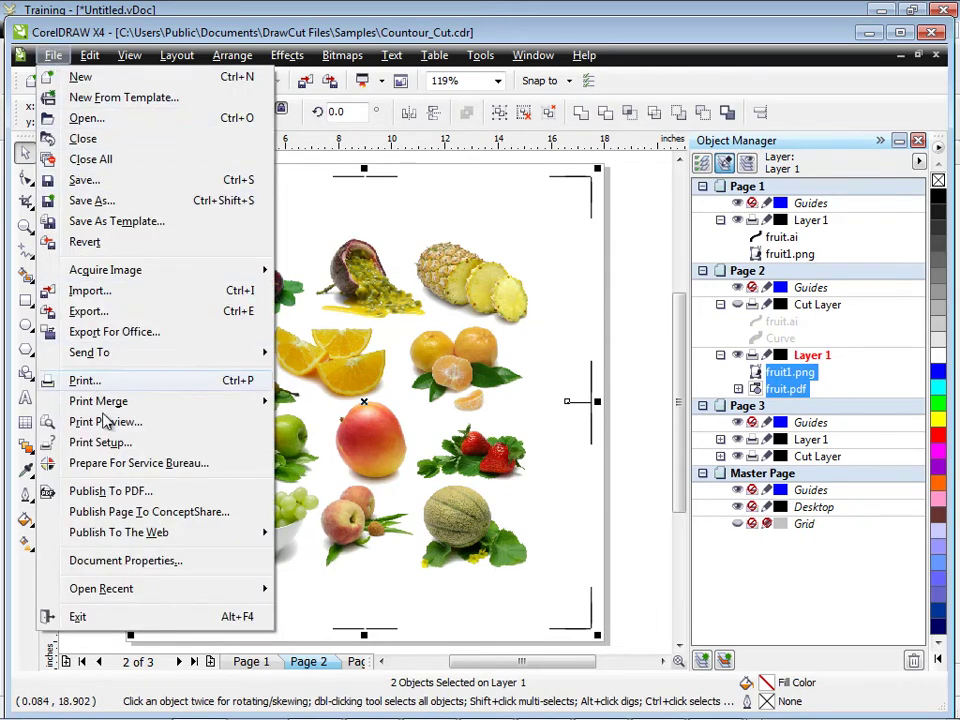
pyautogui.click(137, 492)
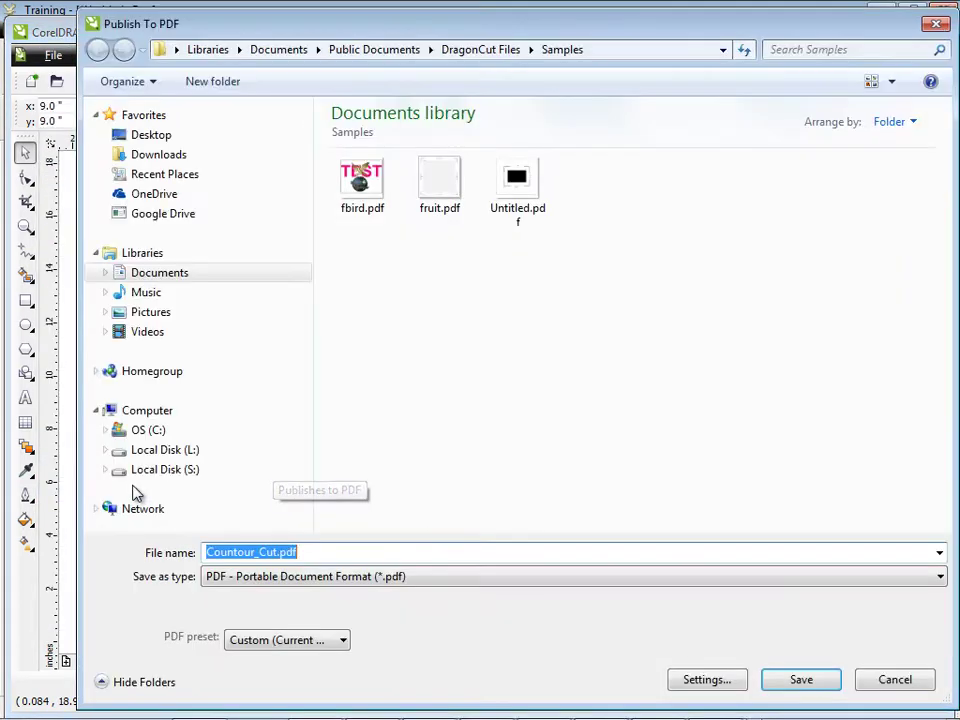
pyautogui.write('fr')
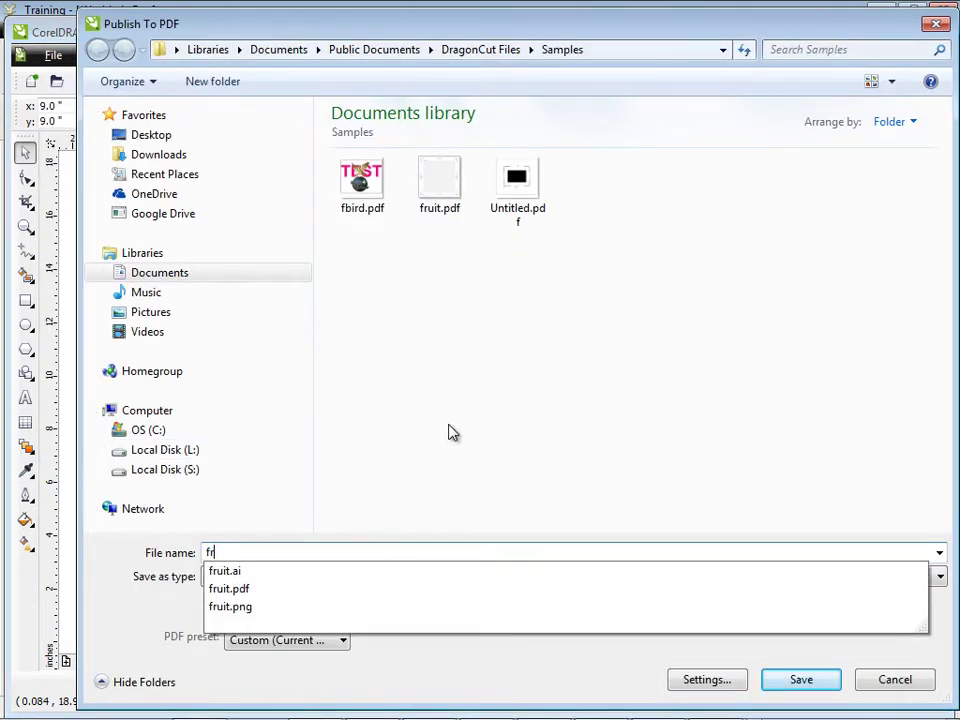
pyautogui.write('uit_print_2')
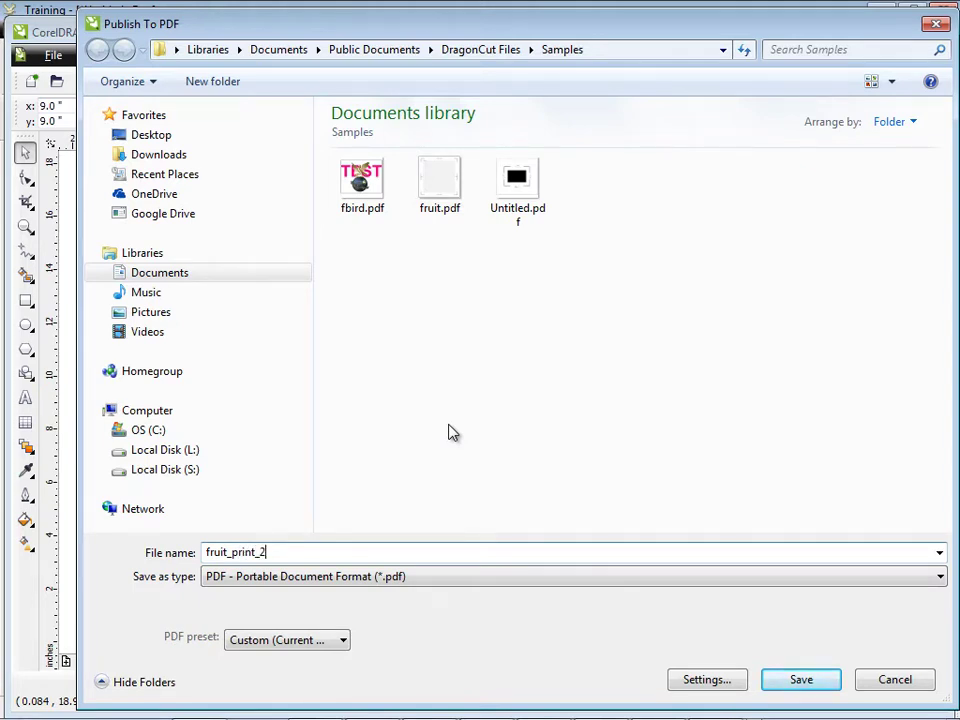
pyautogui.click(707, 679)
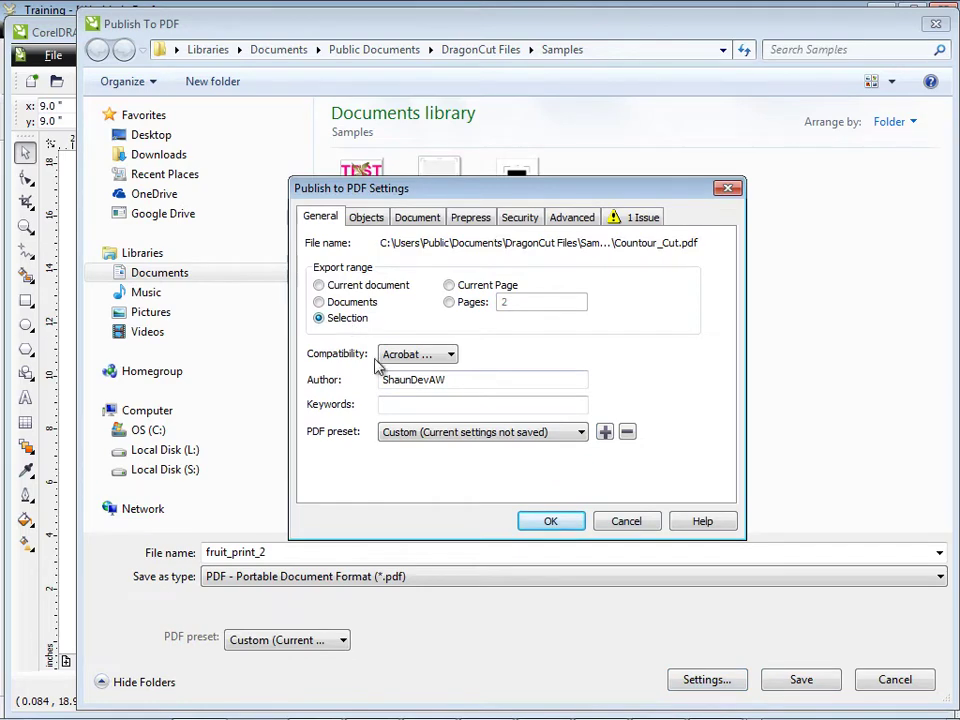
pyautogui.click(547, 523)
pyautogui.click(799, 684)
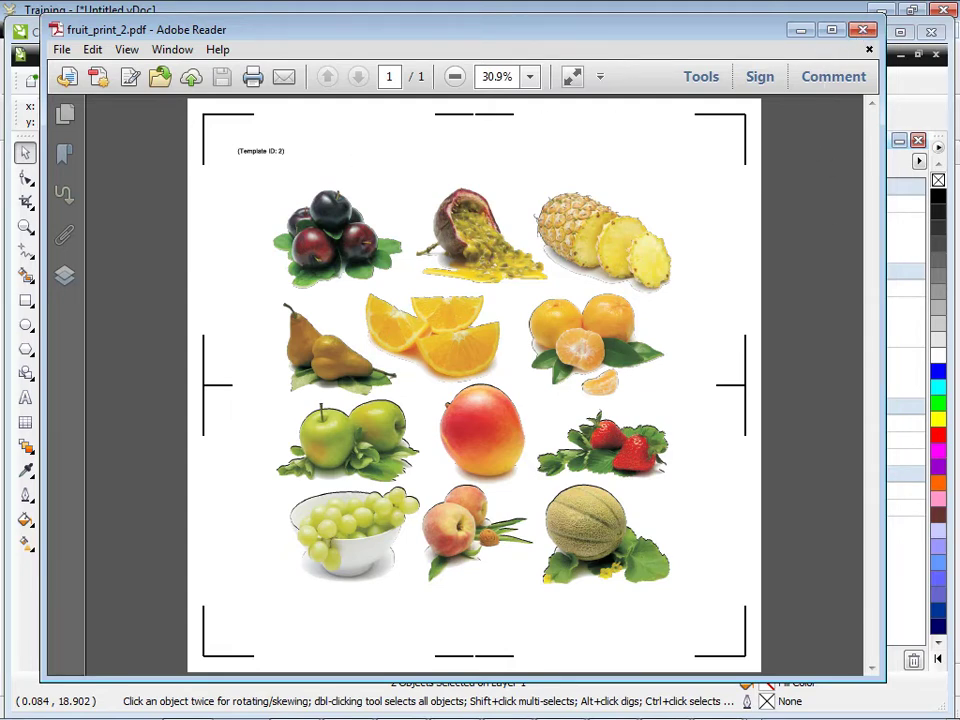
# Step: Back in CorelDRAW, deselect the fruit, hide Layer 1 and show Cut Layer on Page 2
pyautogui.click(862, 29)
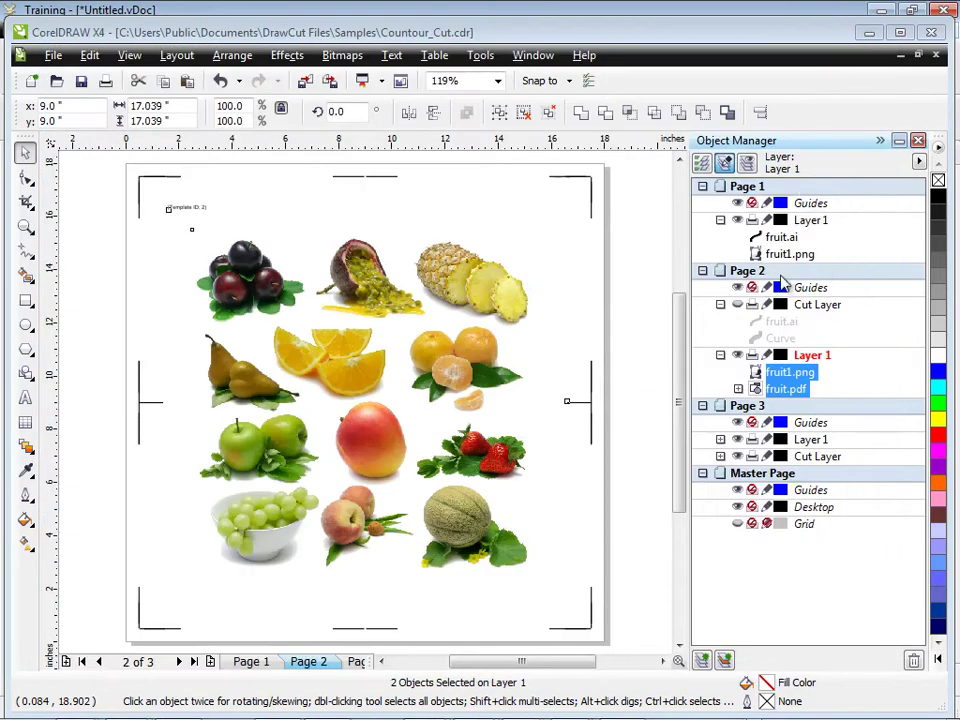
pyautogui.click(637, 299)
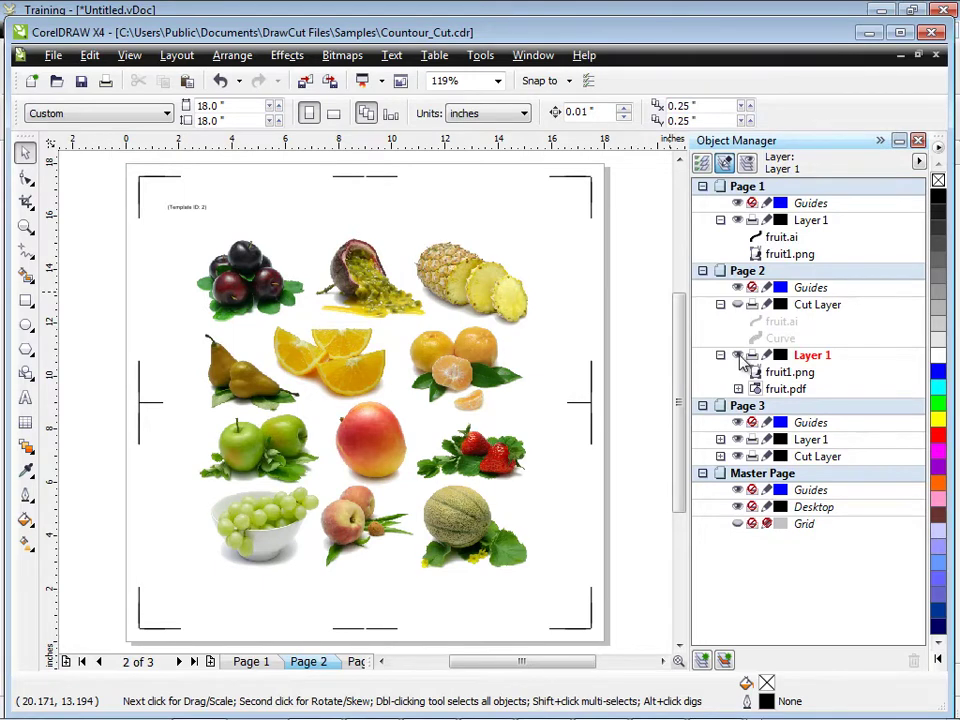
pyautogui.click(737, 355)
pyautogui.click(737, 304)
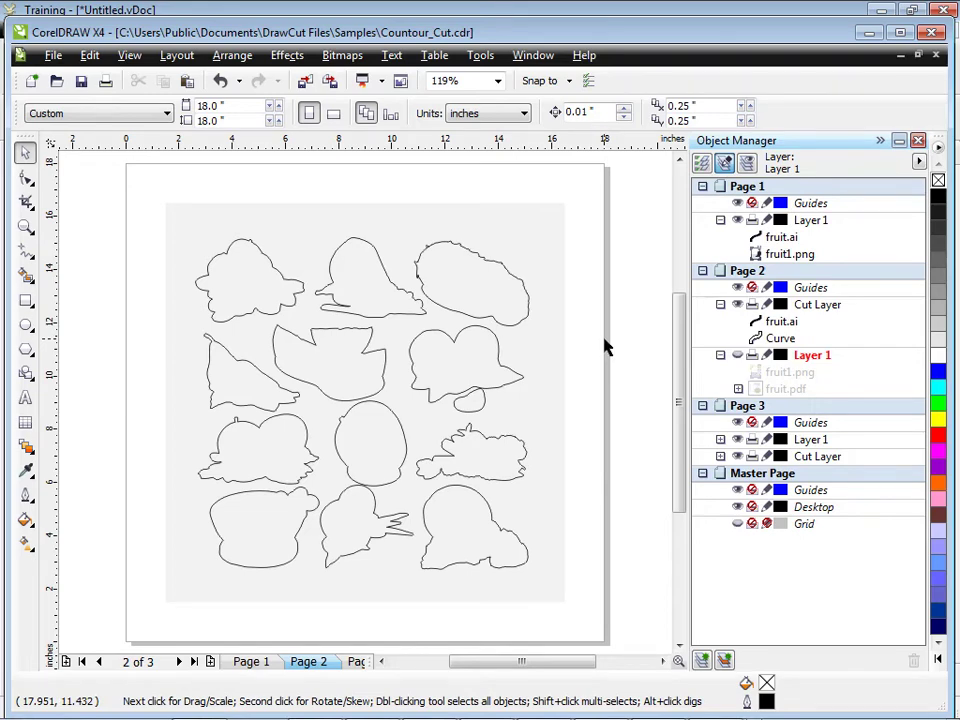
# Step: Select all contour outlines and publish only the selection to PDF as fruit_cut_2
pyautogui.moveTo(118, 180); pyautogui.dragTo(622, 626)
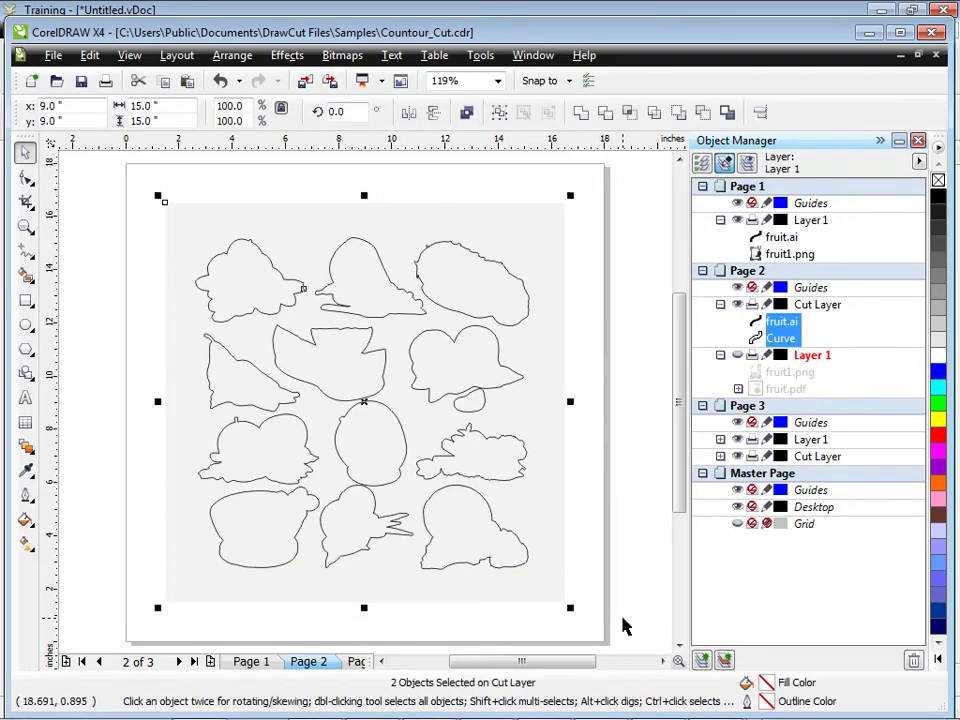
pyautogui.click(52, 55)
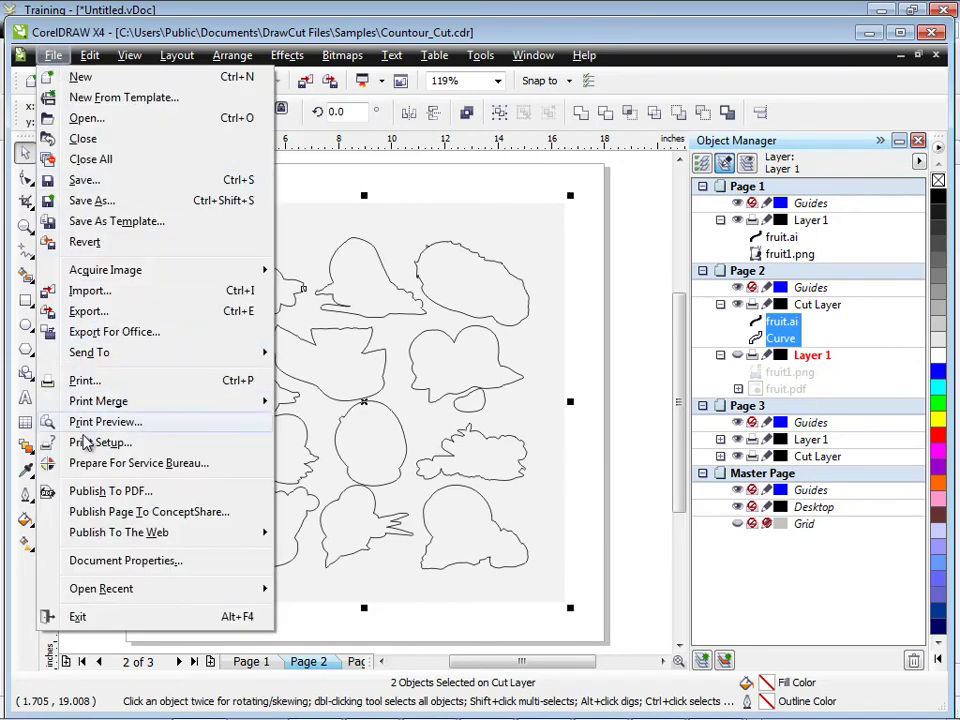
pyautogui.click(112, 491)
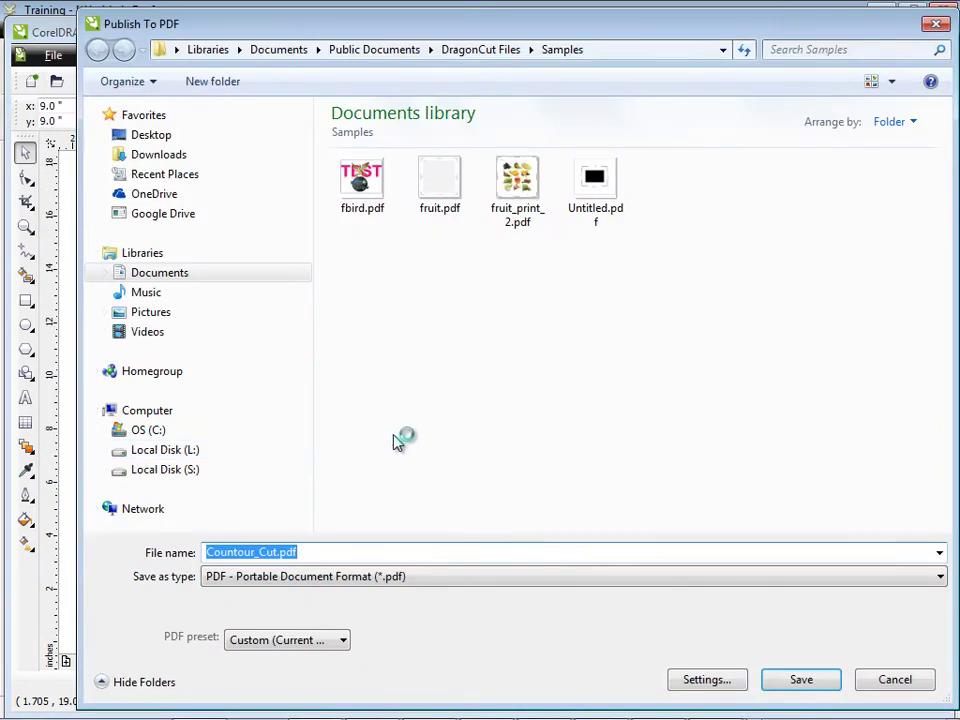
pyautogui.write('f')
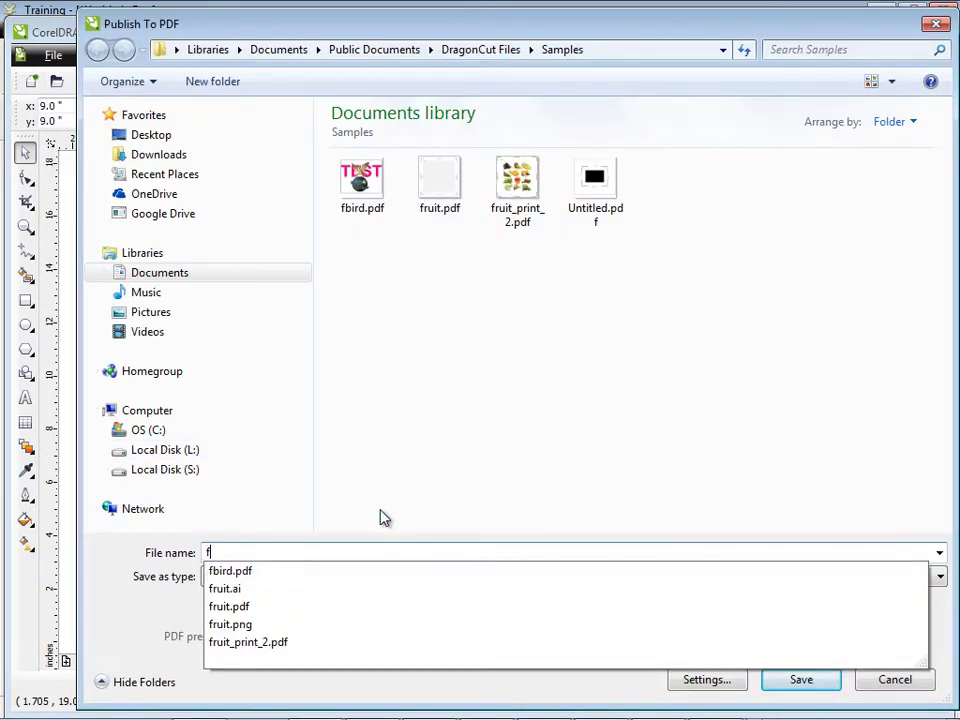
pyautogui.write('ruit_cut')
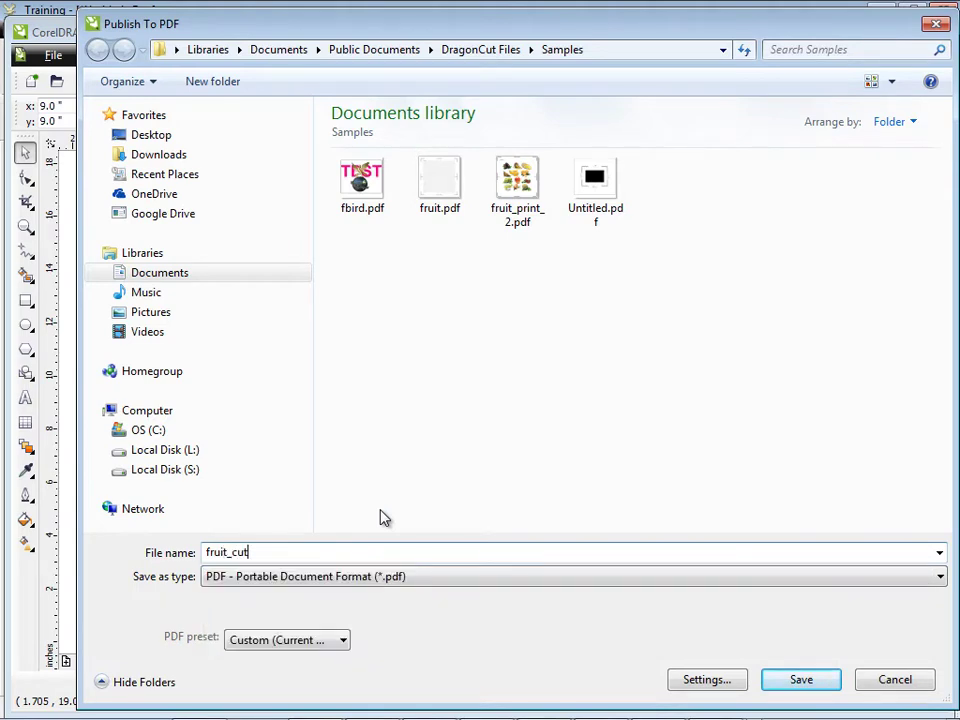
pyautogui.write('_2')
pyautogui.click(730, 684)
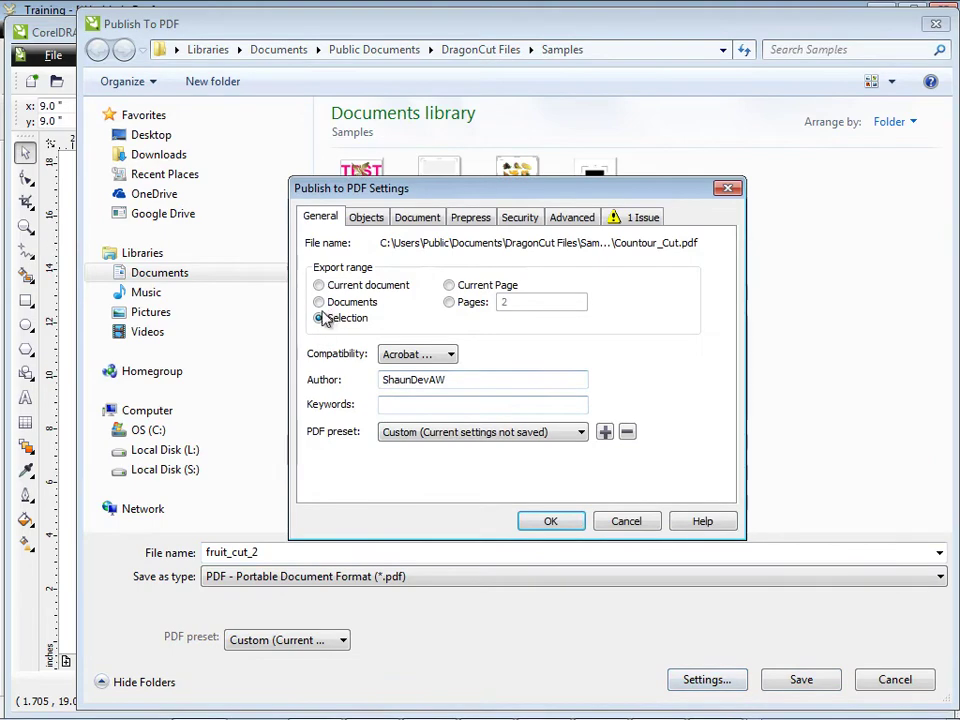
pyautogui.click(571, 523)
pyautogui.click(806, 685)
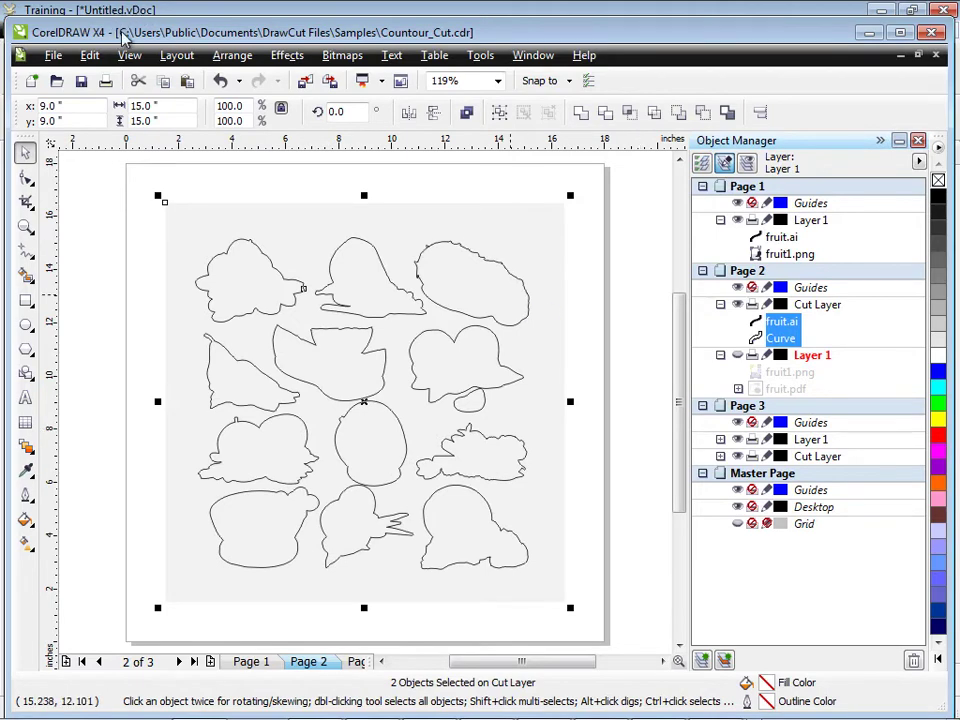
pyautogui.moveTo(90, 32); pyautogui.dragTo(959, 260)
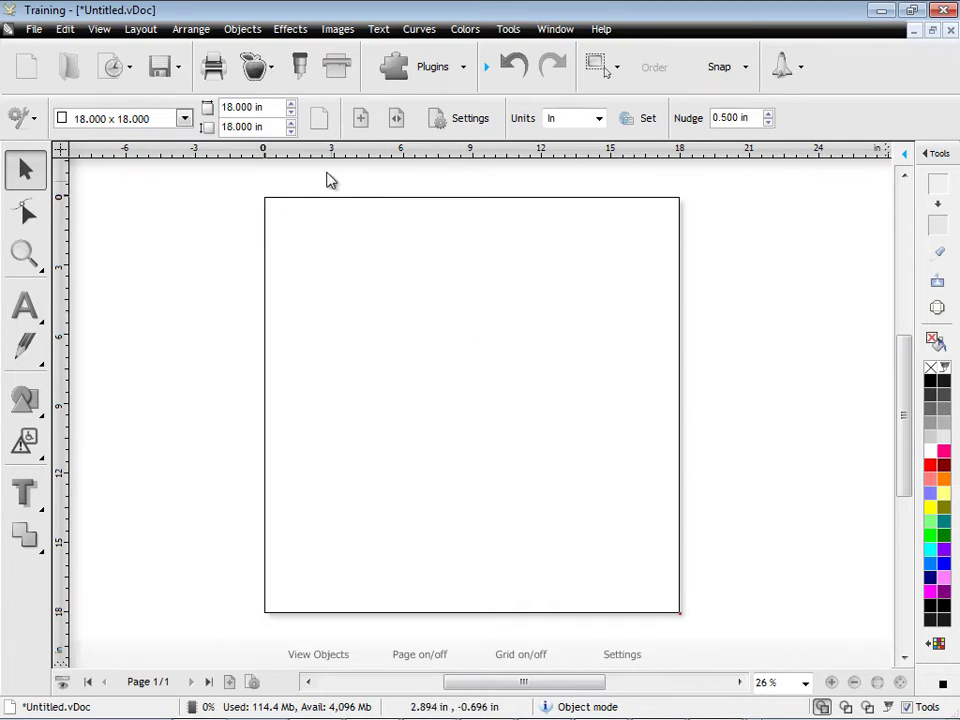
# Step: Import fruit_cut_2.pdf into DrawCut, accept the default settings, and place the outlines on the page
pyautogui.click(34, 30)
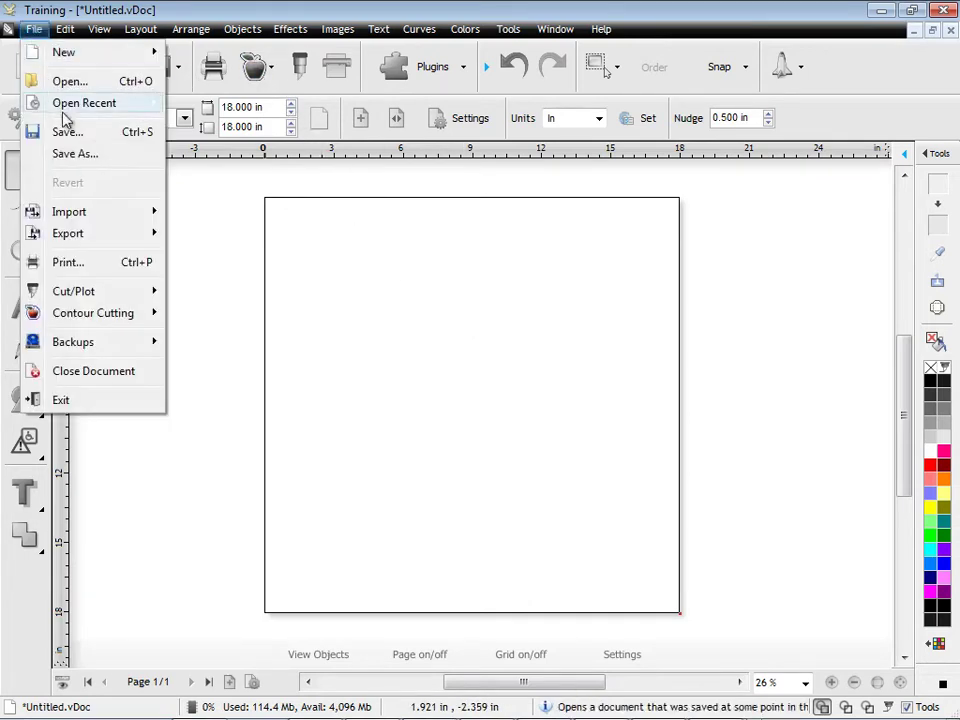
pyautogui.moveTo(81, 210)
pyautogui.click(196, 215)
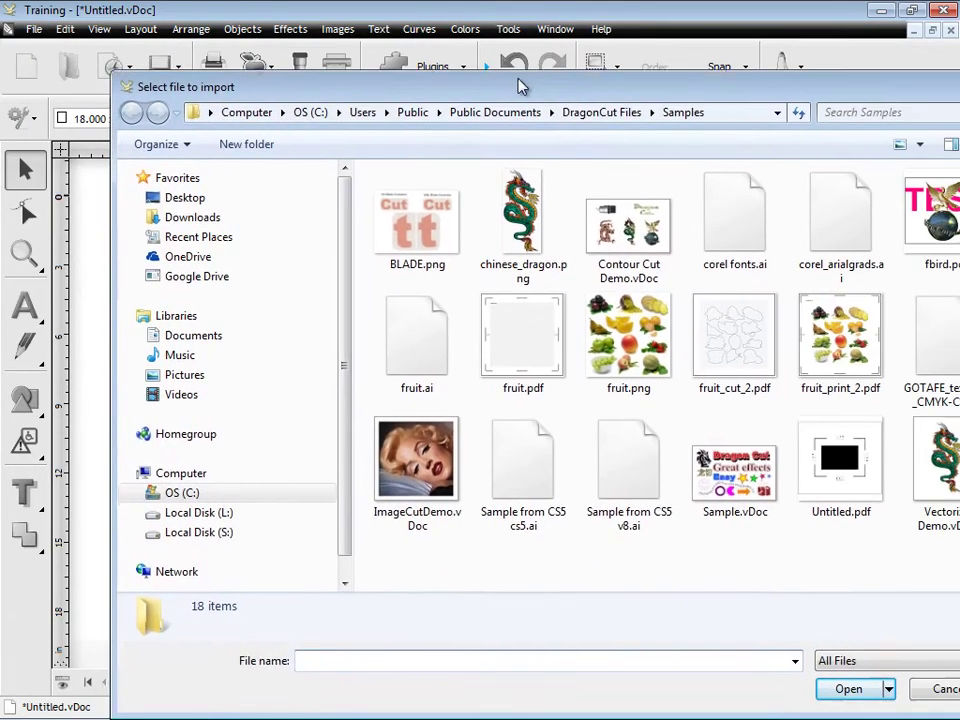
pyautogui.moveTo(536, 94); pyautogui.dragTo(443, 49)
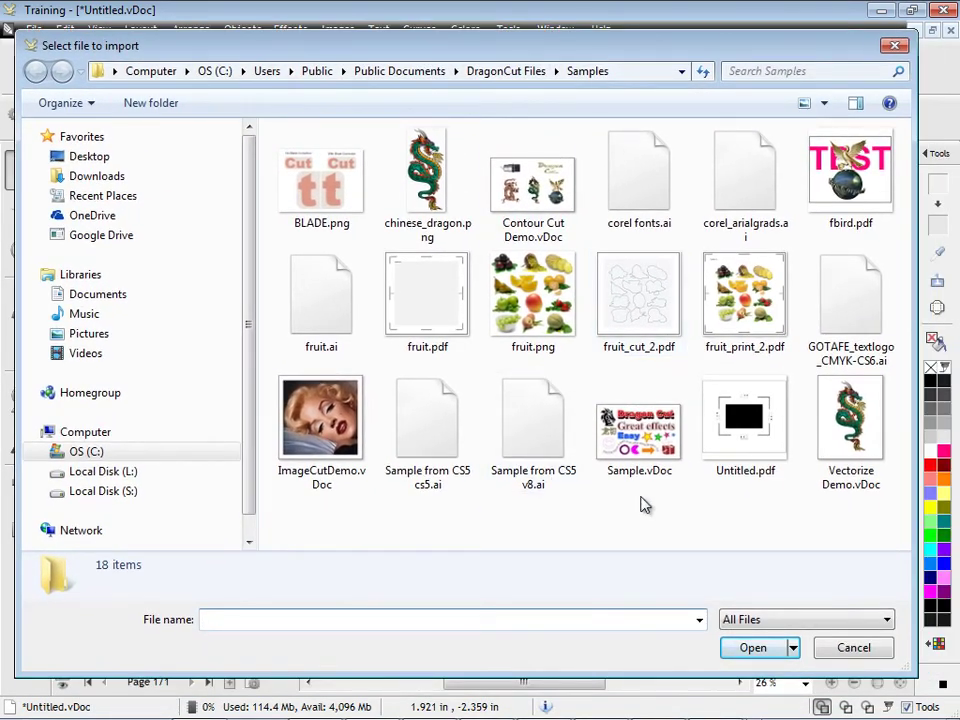
pyautogui.click(639, 300)
pyautogui.click(753, 647)
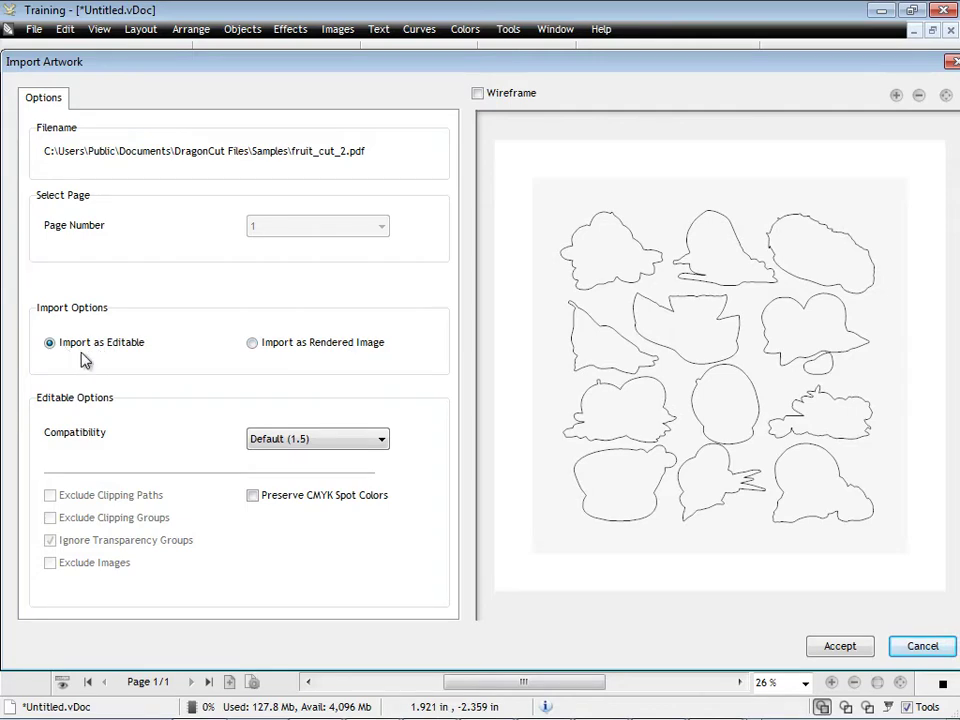
pyautogui.click(840, 648)
pyautogui.click(328, 255)
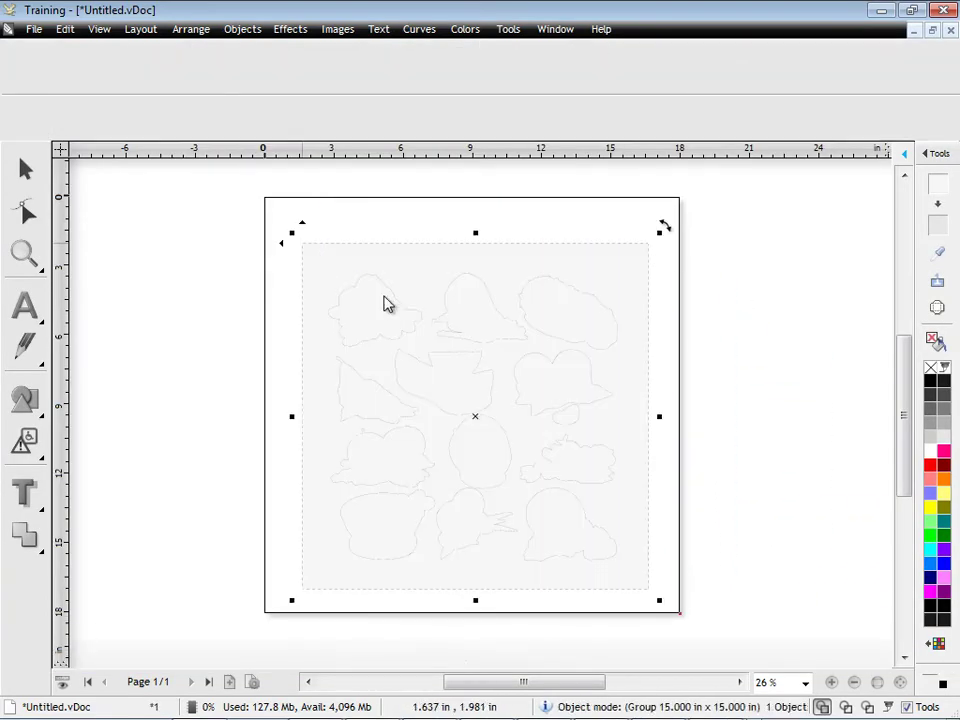
# Step: Position the outlines, then enable mark templates in the Contour Cut Wizard, applying template ID 2
pyautogui.moveTo(388, 304); pyautogui.dragTo(416, 315)
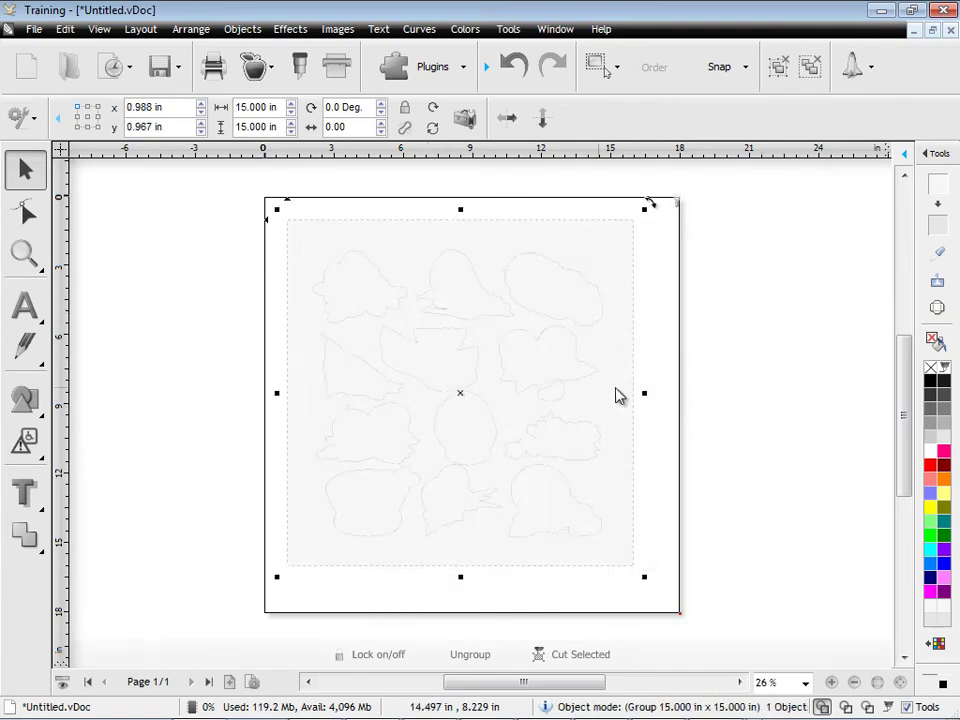
pyautogui.click(262, 68)
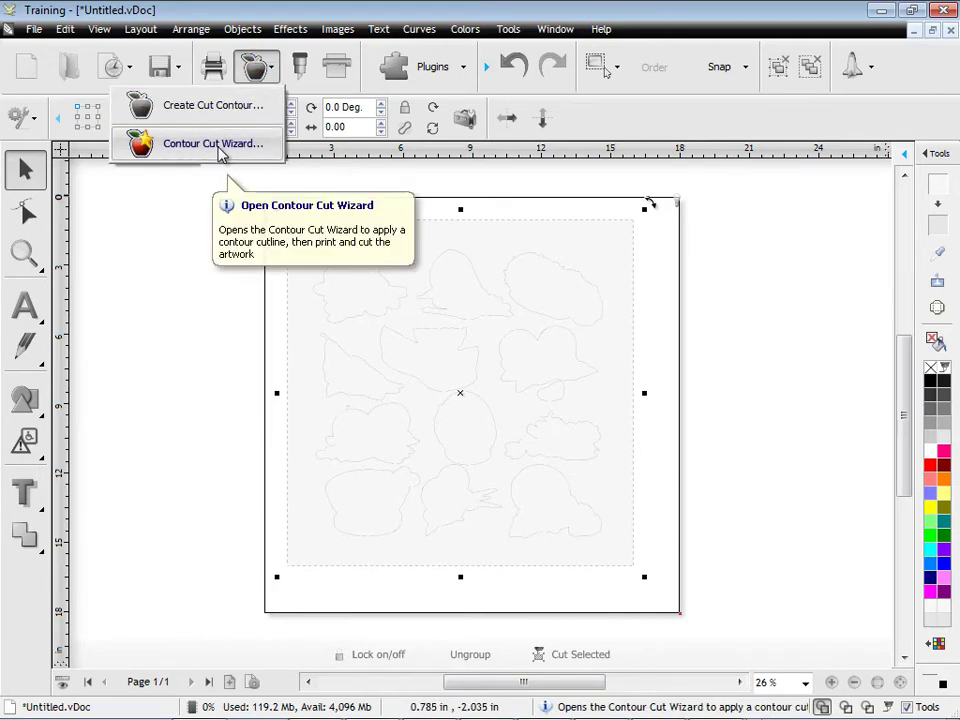
pyautogui.click(222, 150)
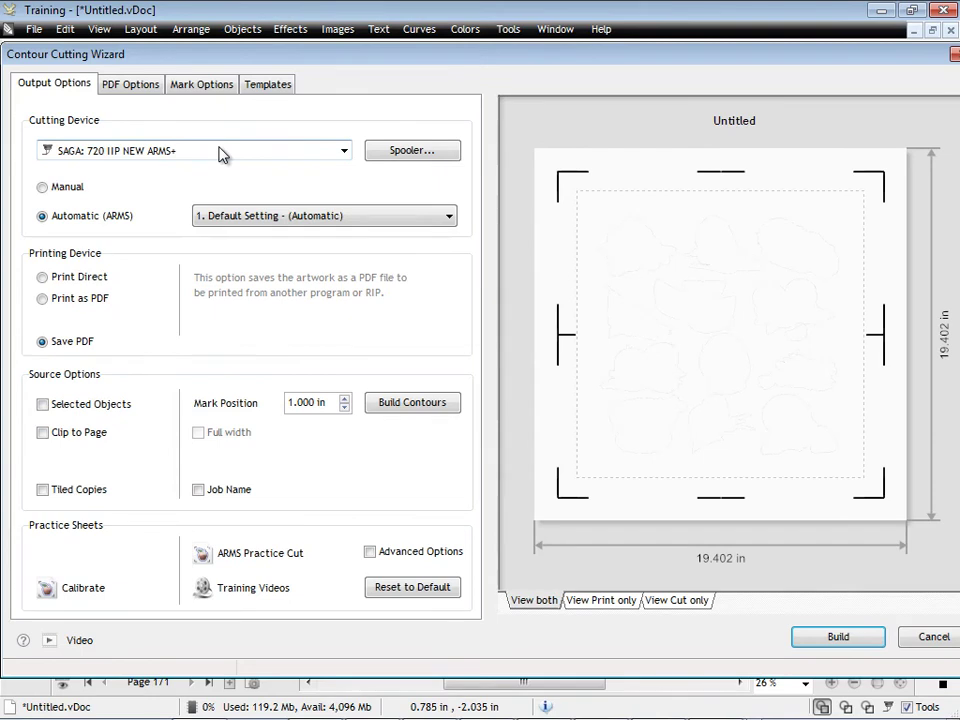
pyautogui.click(258, 91)
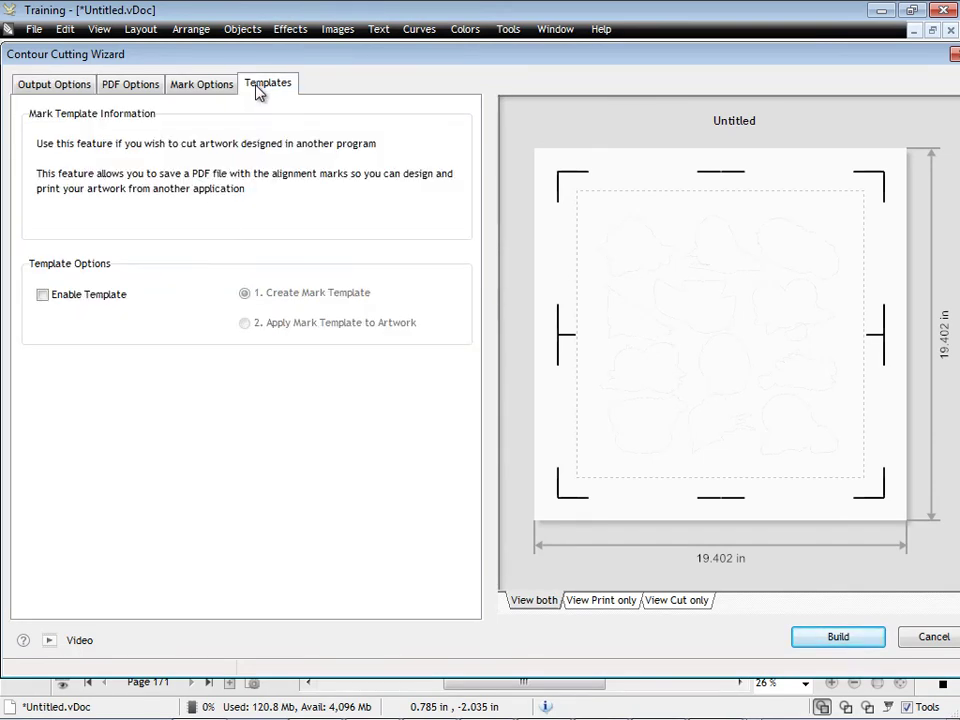
pyautogui.click(99, 297)
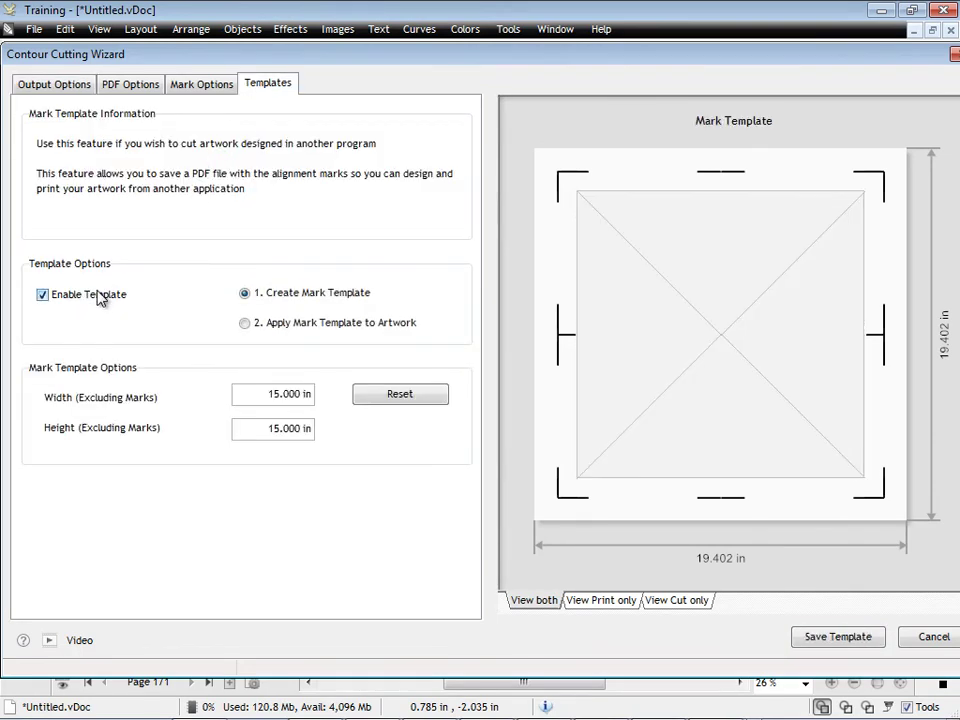
pyautogui.click(326, 330)
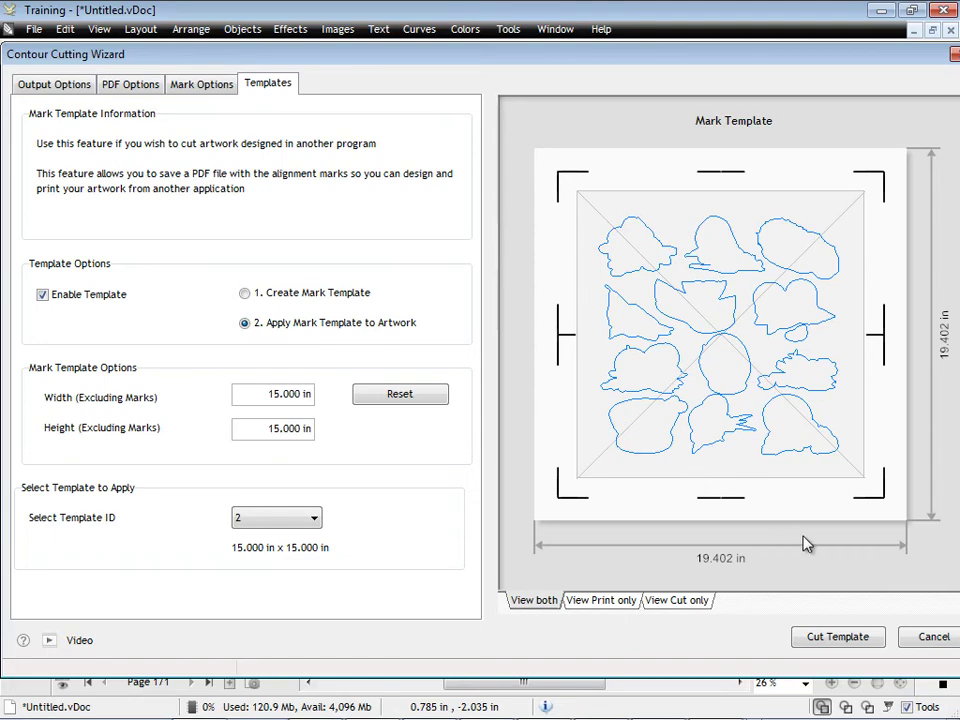
# Step: Send the cut to the spooler, compare 270/180/90 rotations, and start with Rotate 0
pyautogui.click(850, 640)
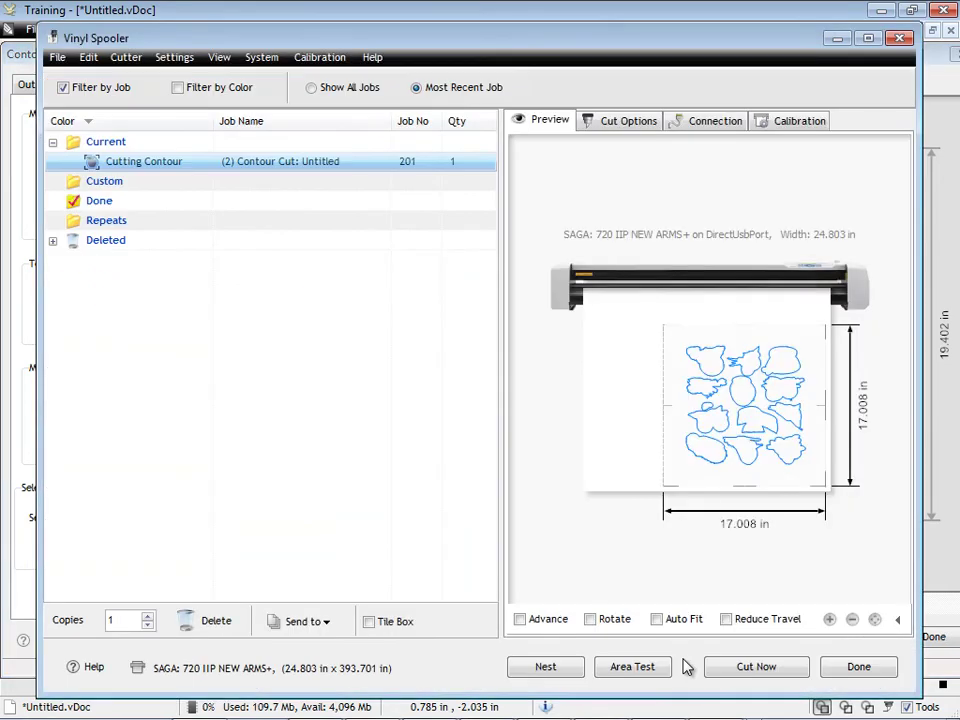
pyautogui.click(771, 666)
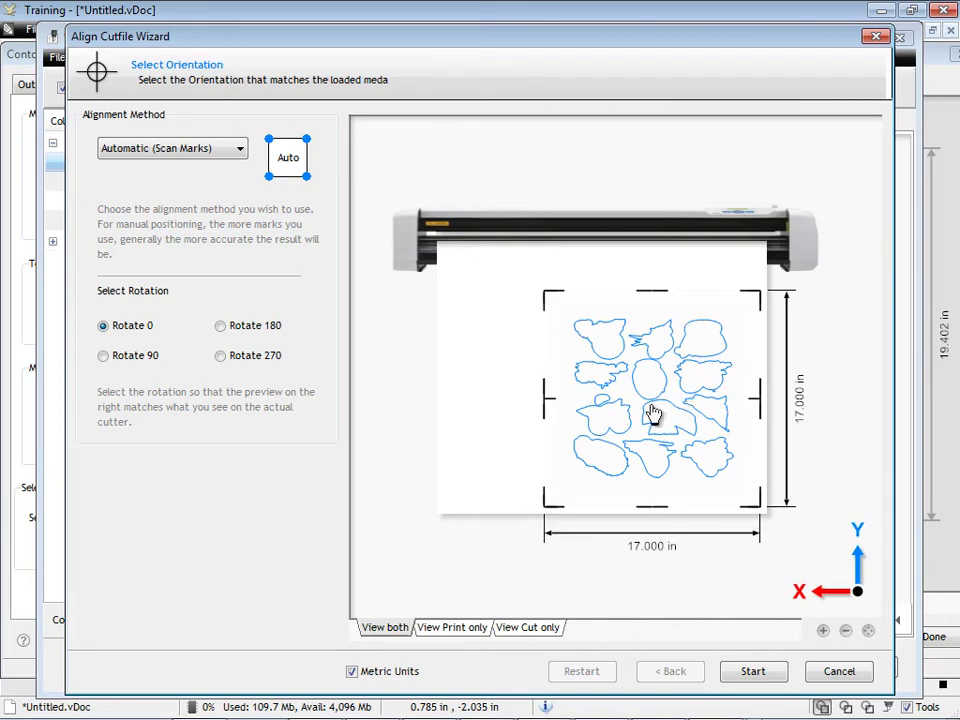
pyautogui.click(221, 355)
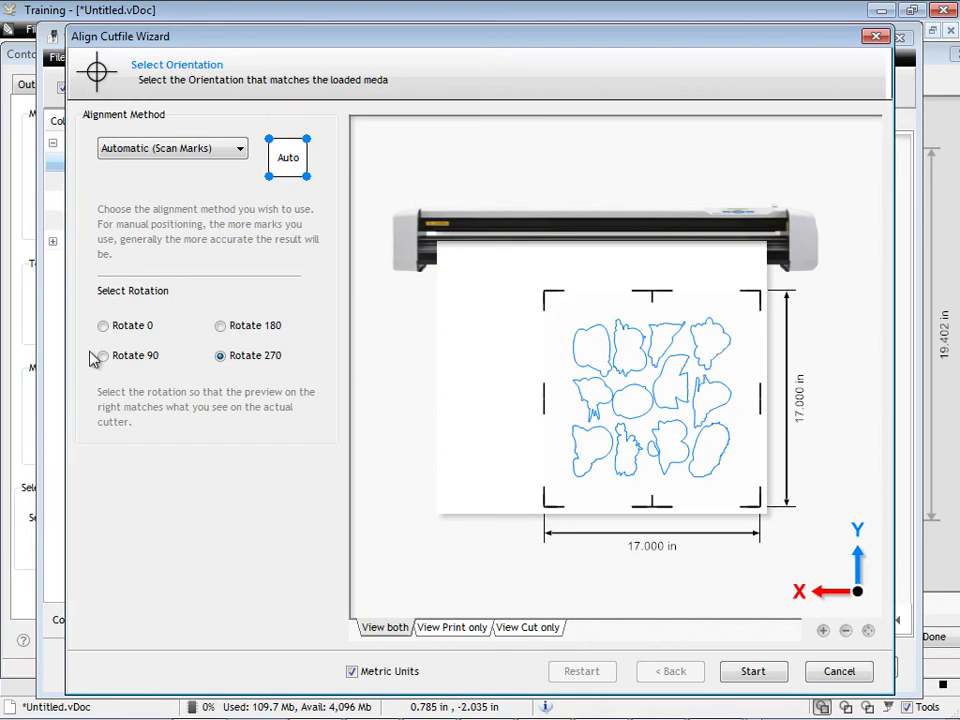
pyautogui.click(252, 332)
pyautogui.click(148, 357)
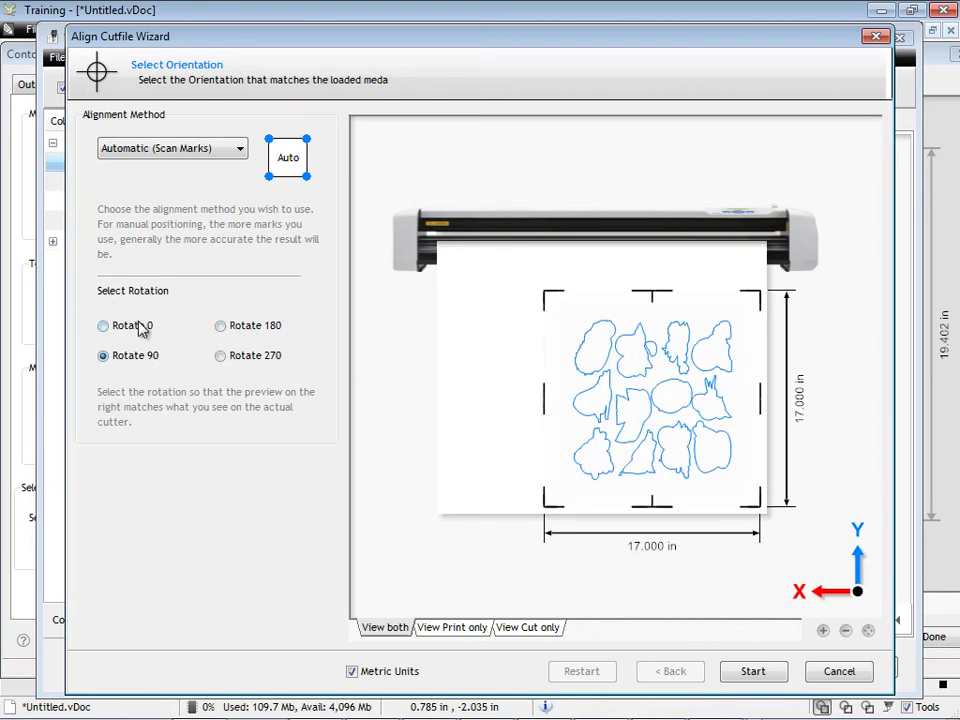
pyautogui.click(138, 327)
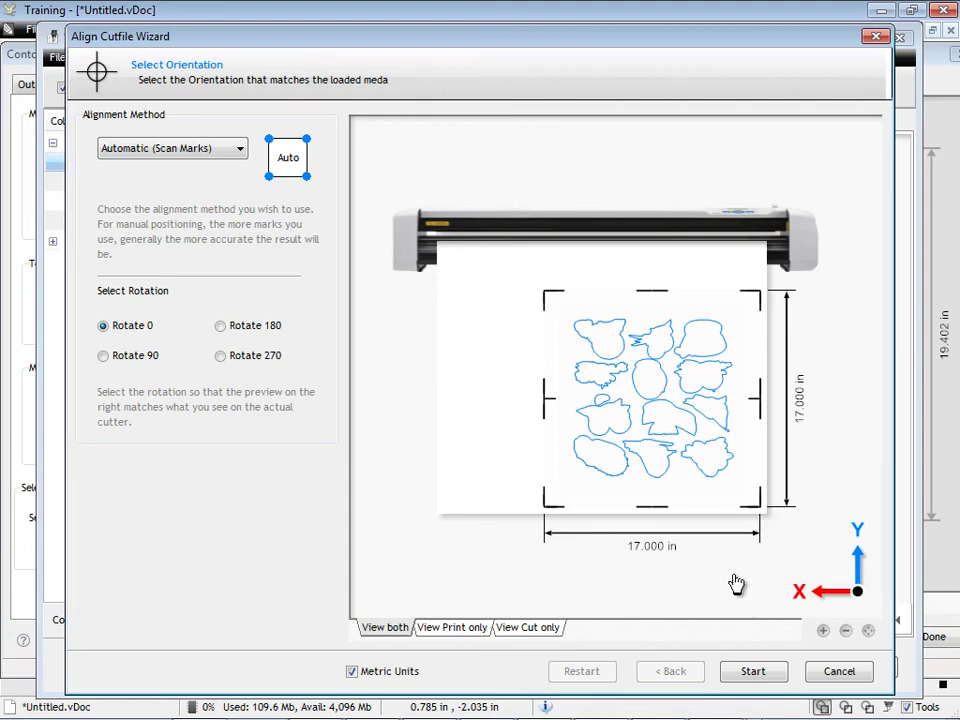
pyautogui.click(752, 671)
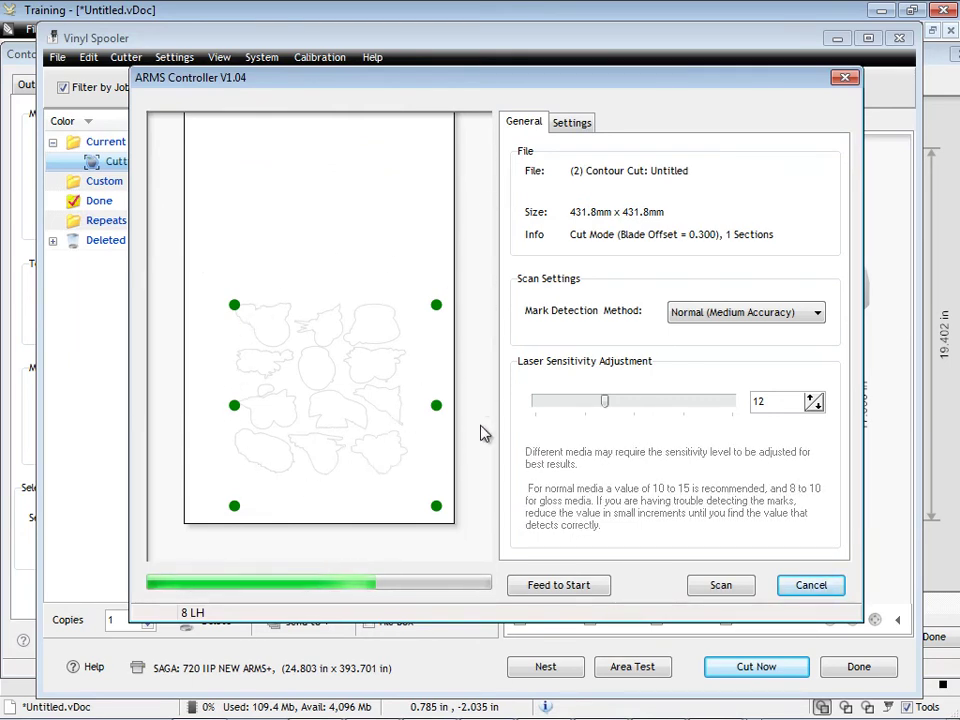
# Step: Scan the registration marks in ARMS Controller and confirm scanning and cutting the contours
pyautogui.click(731, 593)
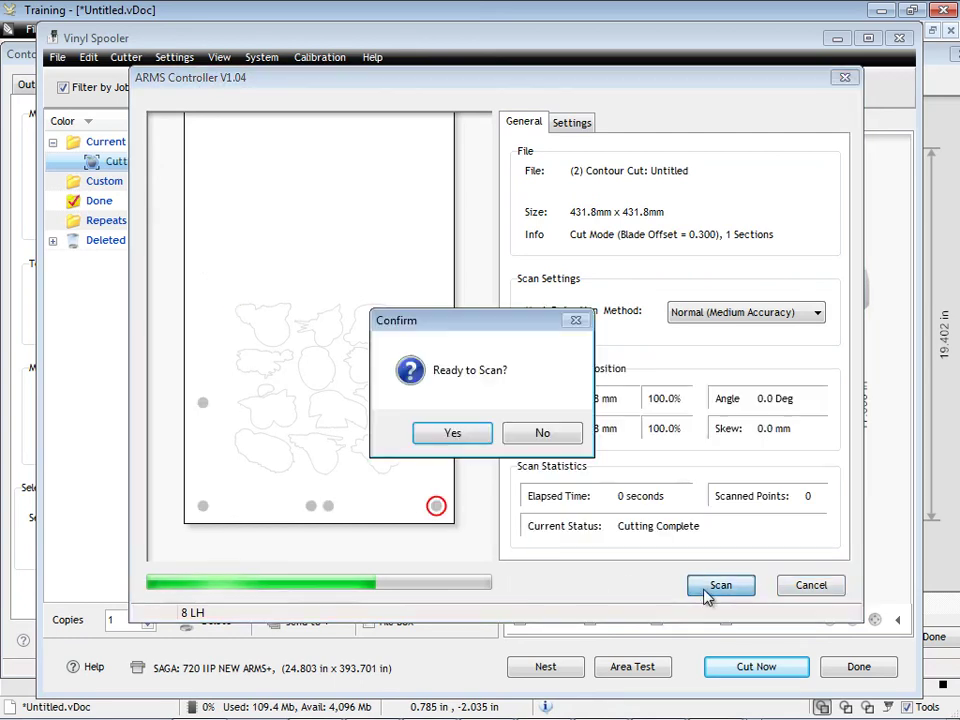
pyautogui.click(454, 431)
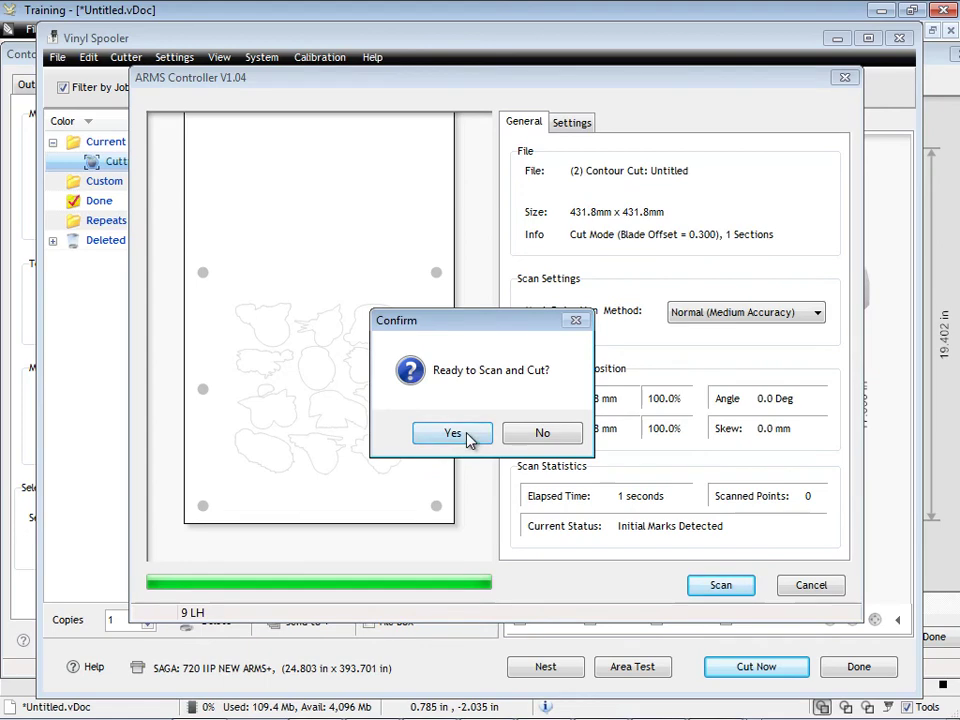
pyautogui.click(470, 436)
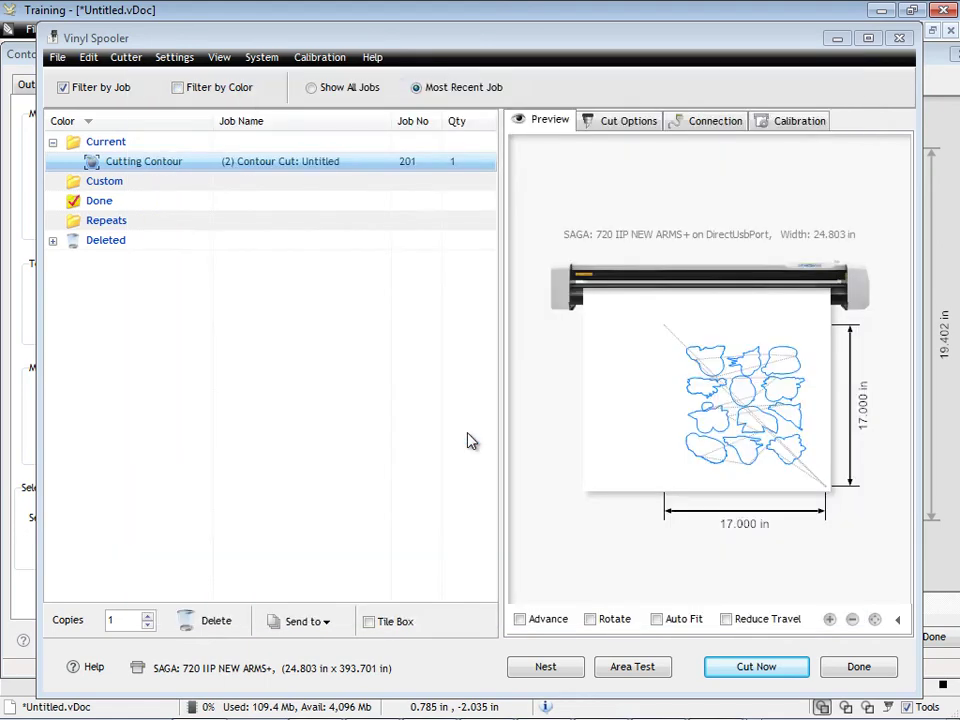